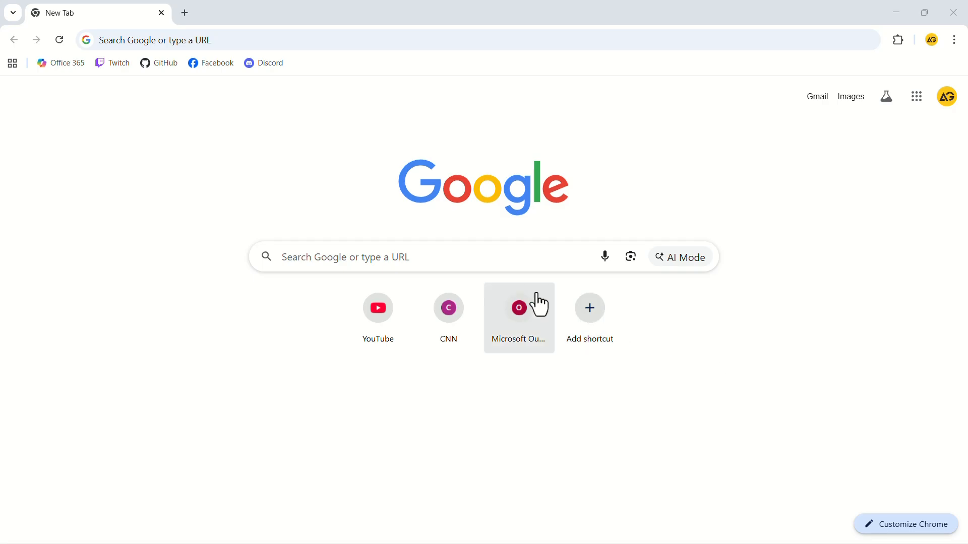
Search Google for "mike tyson" and display the news results.
click(507, 261)
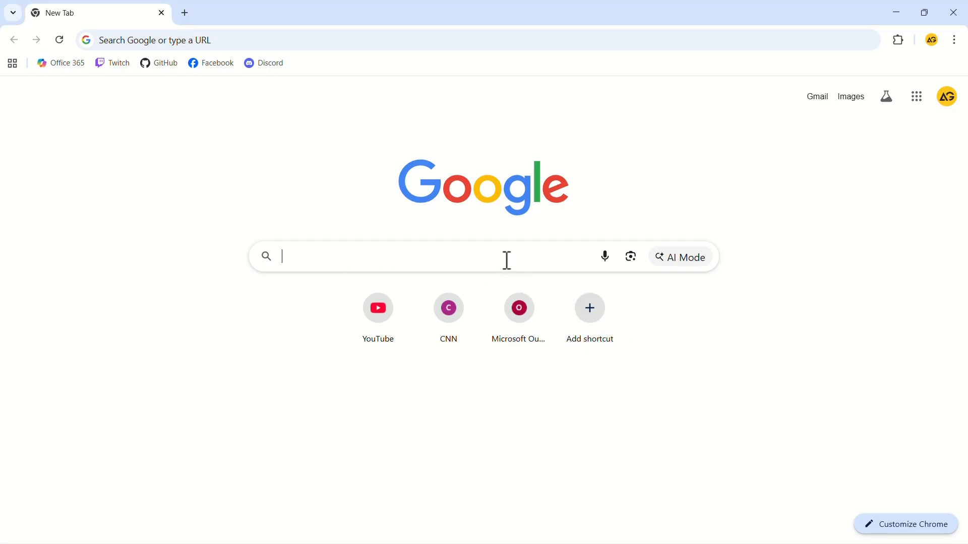
text(mike tyson)
key(Return)
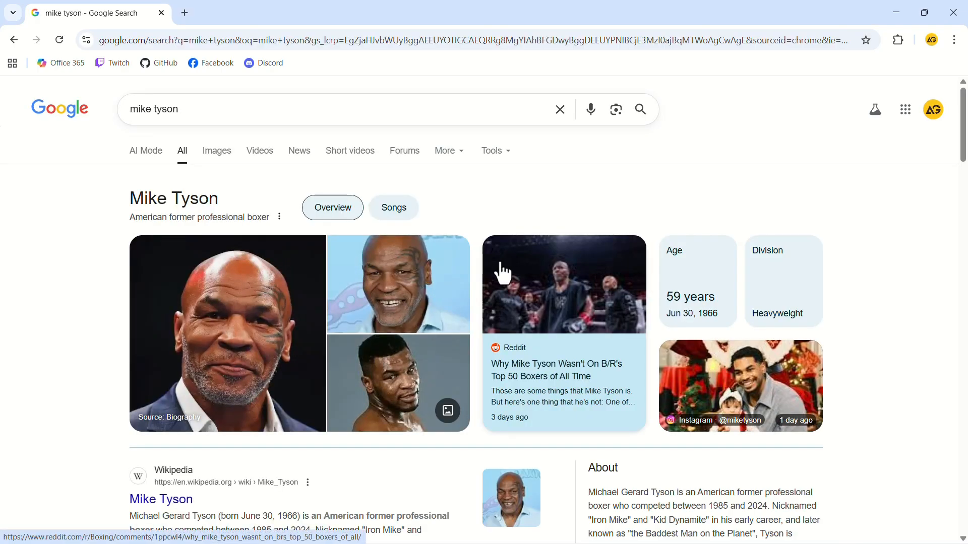
click(301, 152)
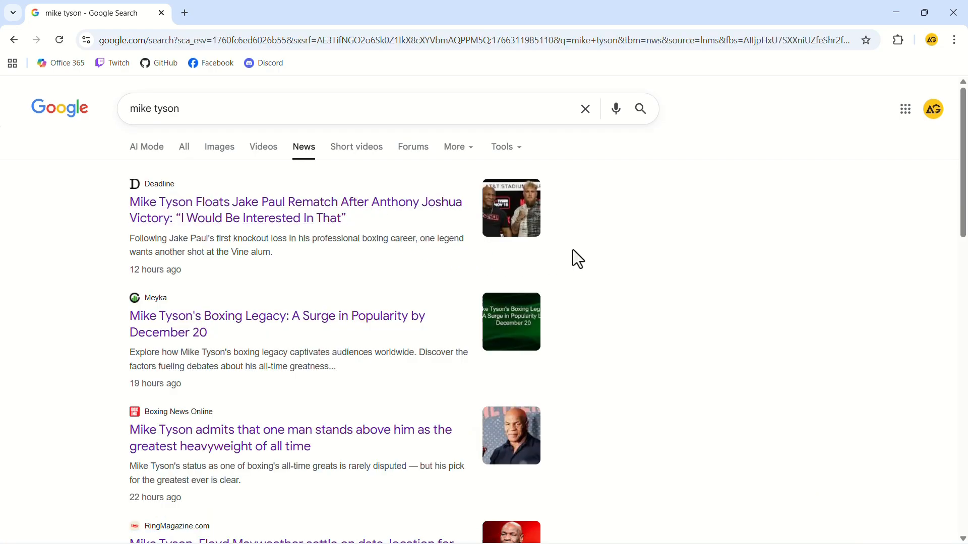
Open the Deadline, Meyka, Boxing News Online, RingMagazine.com, SportyTV and The Business Standard articles in background tabs.
middle_click(253, 214)
middle_click(227, 322)
middle_click(194, 446)
scroll(192, 403, down, 5)
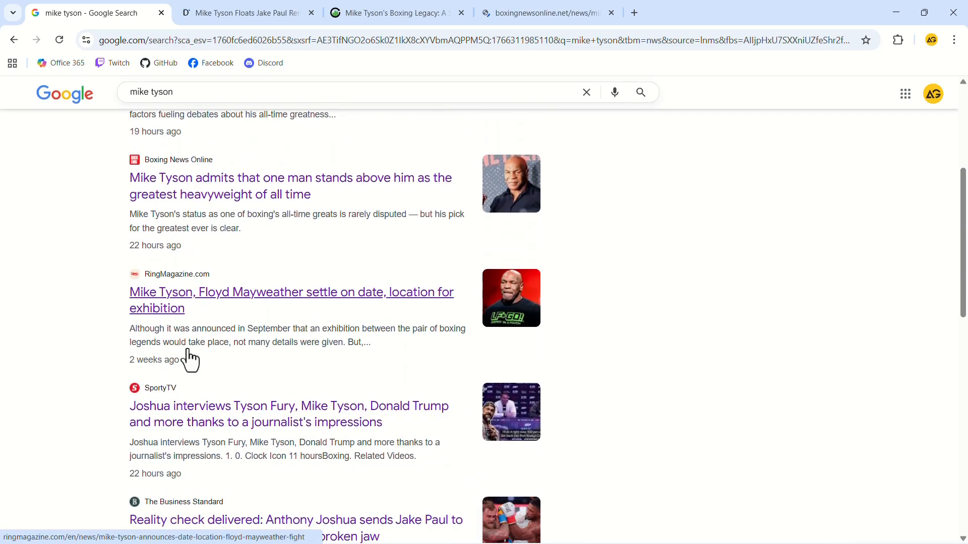
middle_click(191, 312)
middle_click(181, 417)
scroll(179, 413, down, 3)
middle_click(176, 410)
Open the Bloody Elbow, Softonic and KION Central Coast articles and the next result after them in background tabs.
scroll(166, 353, down, 4)
middle_click(161, 334)
scroll(166, 353, down, 1)
middle_click(173, 378)
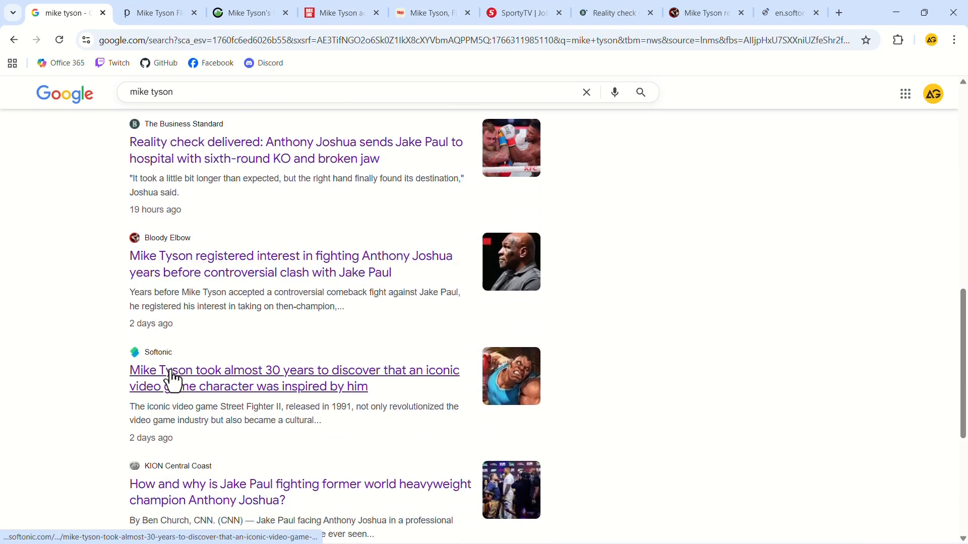
scroll(169, 353, down, 3)
middle_click(164, 337)
scroll(169, 352, down, 2)
middle_click(173, 367)
scroll(177, 358, up, 15)
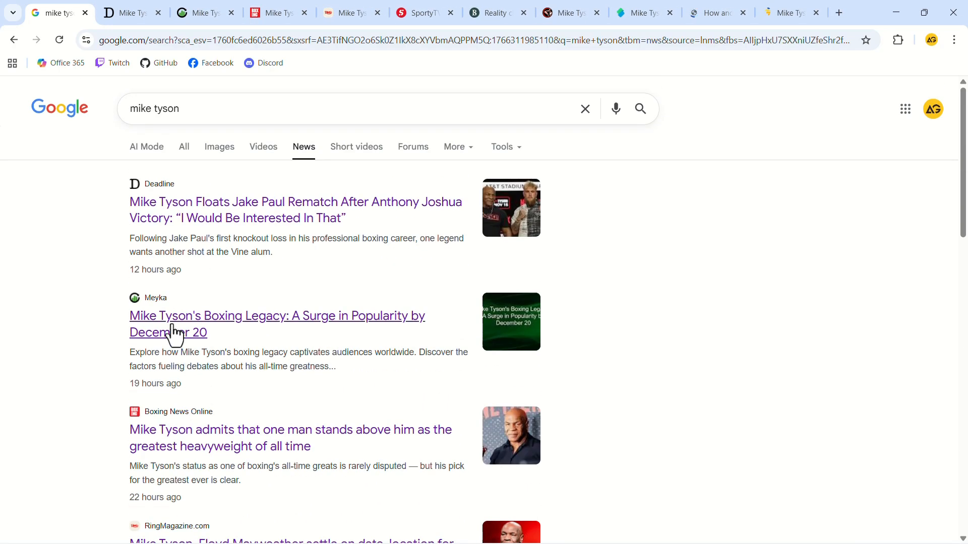
Capture screenshots of the headlines across the open article tabs and check the saved images in the desktop's ScreenShots folder.
click(126, 11)
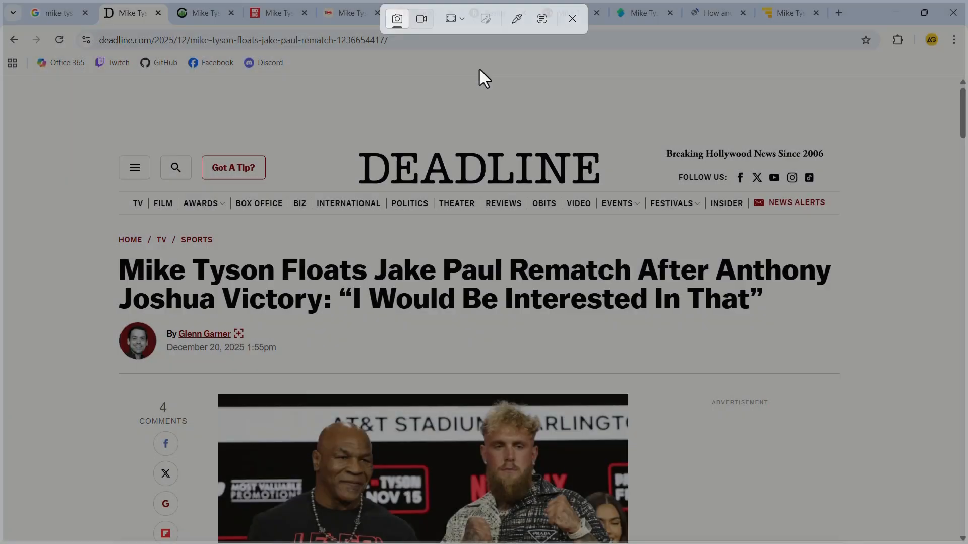
key(ctrl+Tab)
key(ctrl+Tab)
click(352, 13)
key(super+shift+s)
scroll(440, 168, down, 6)
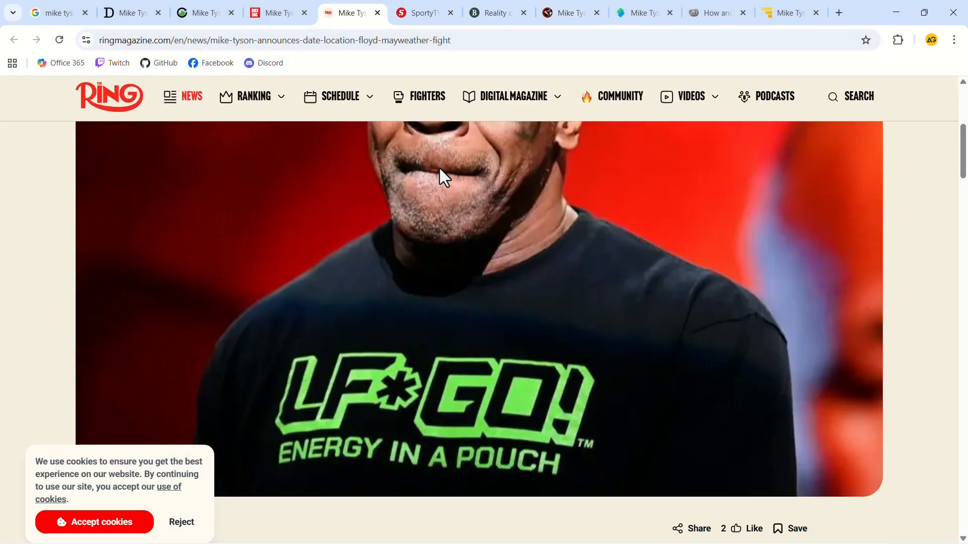
key(super+shift+s)
scroll(440, 168, down, 7)
click(451, 13)
click(450, 13)
key(super+shift+s)
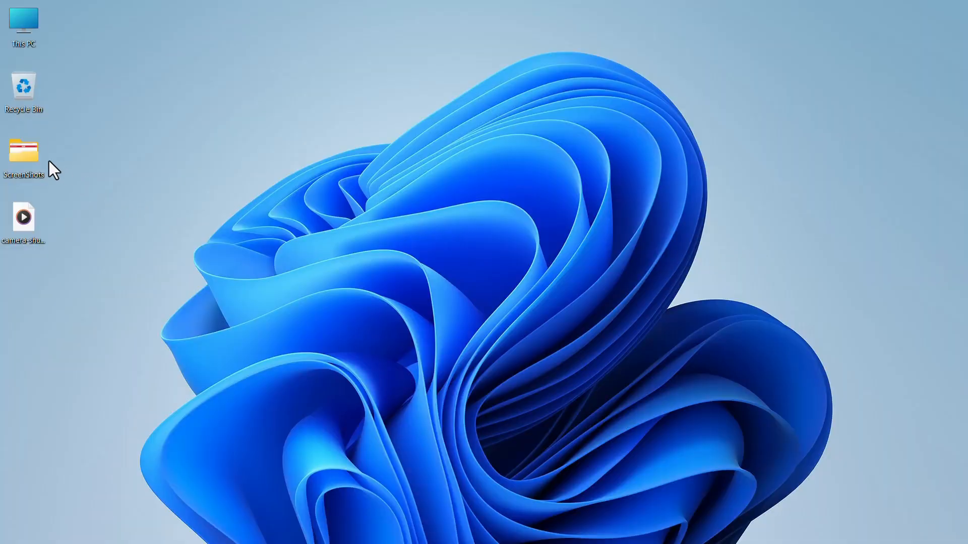
double_click(44, 157)
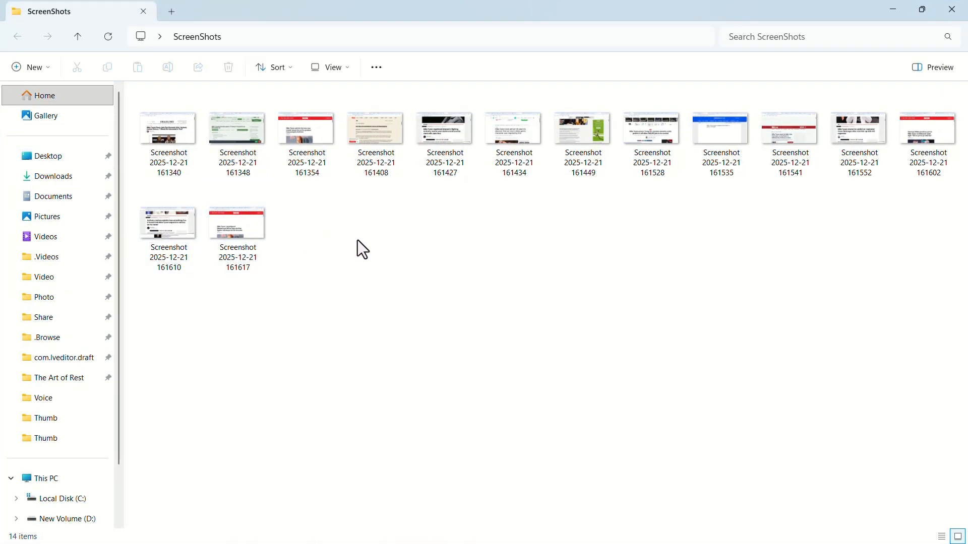
click(951, 9)
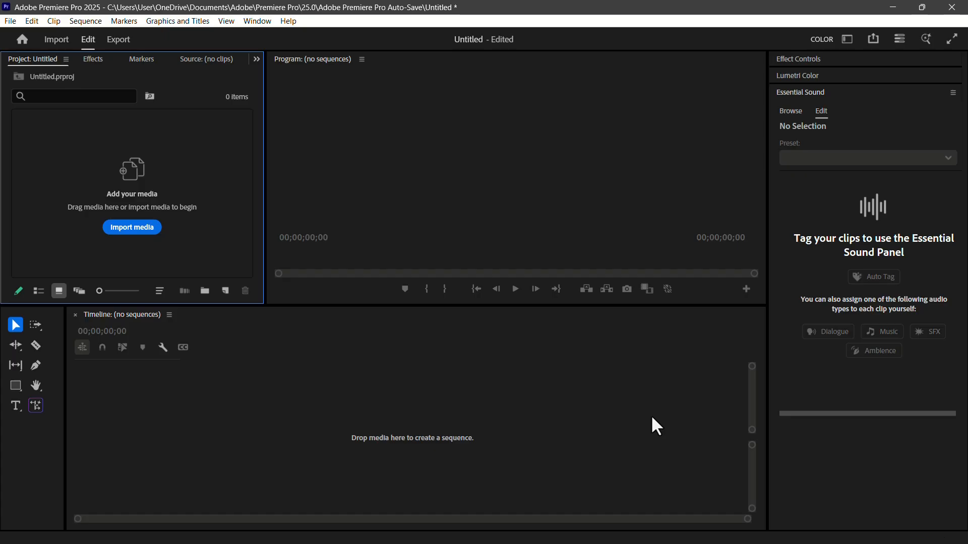
In Premiere Pro, import all images from the ScreenShots folder and place them on the timeline as a new sequence.
click(151, 228)
key(ctrl+a)
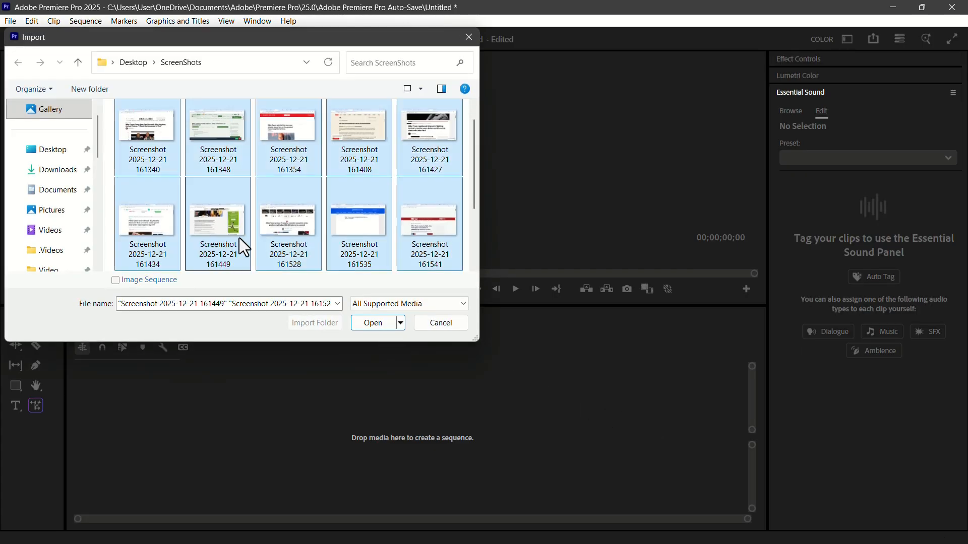
click(376, 321)
drag(254, 229, 348, 406)
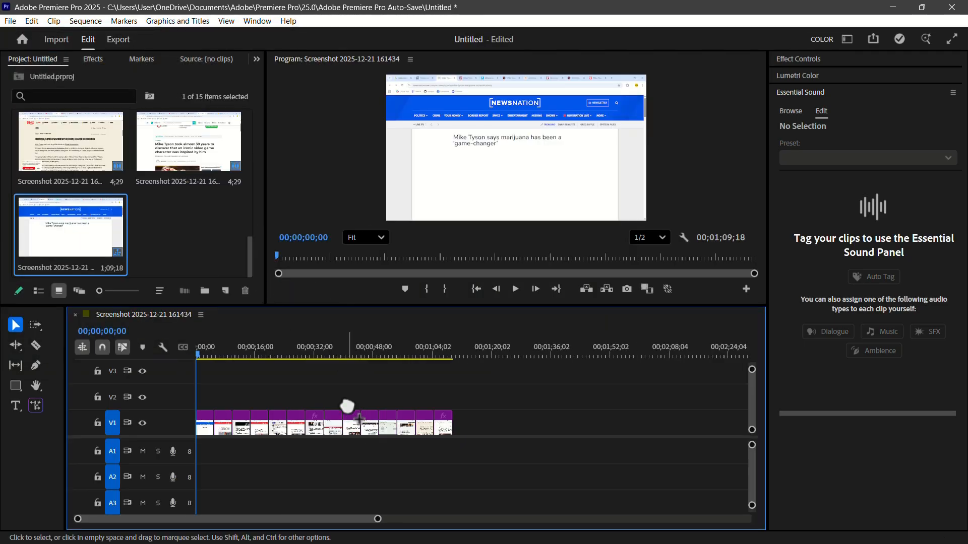
Set the sequence frame size to 3000 by 2000 and accept deleting its previews.
click(85, 20)
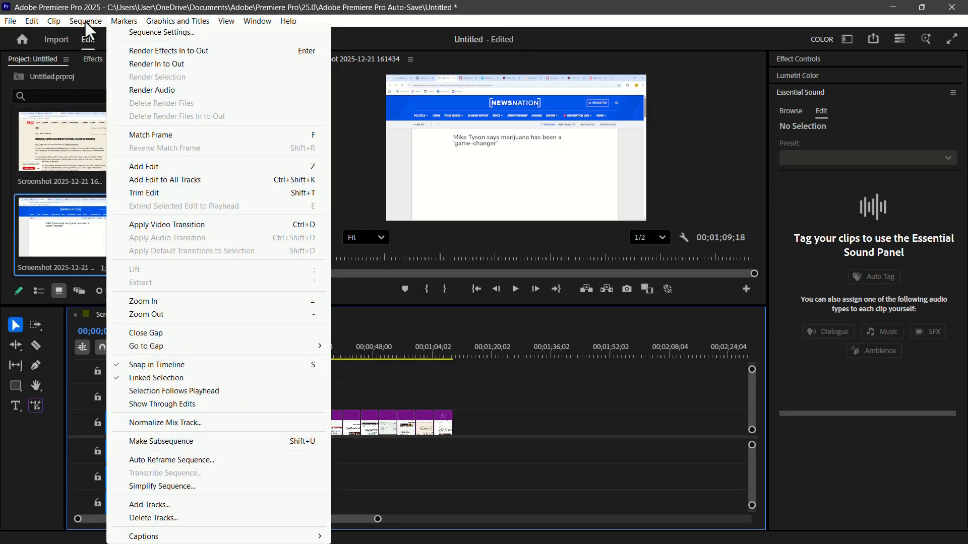
click(147, 33)
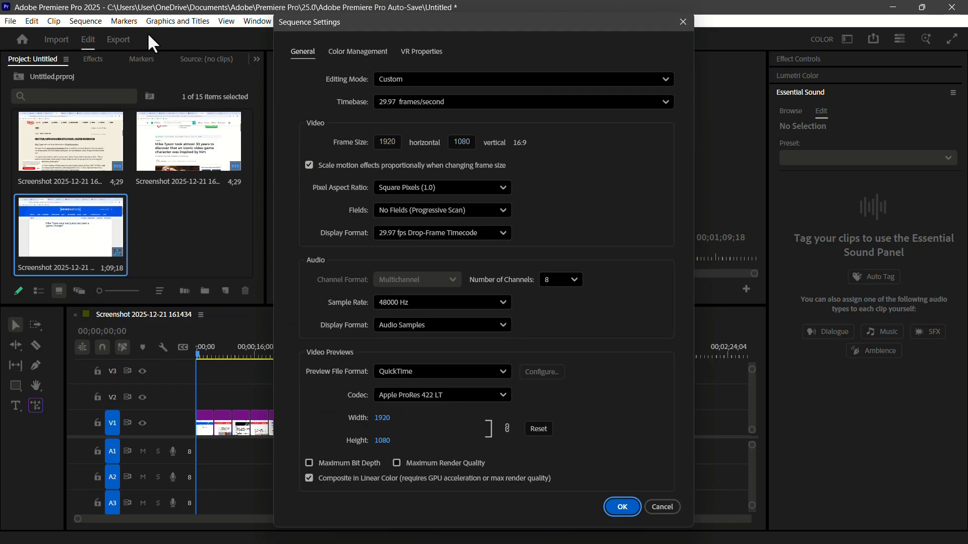
click(387, 142)
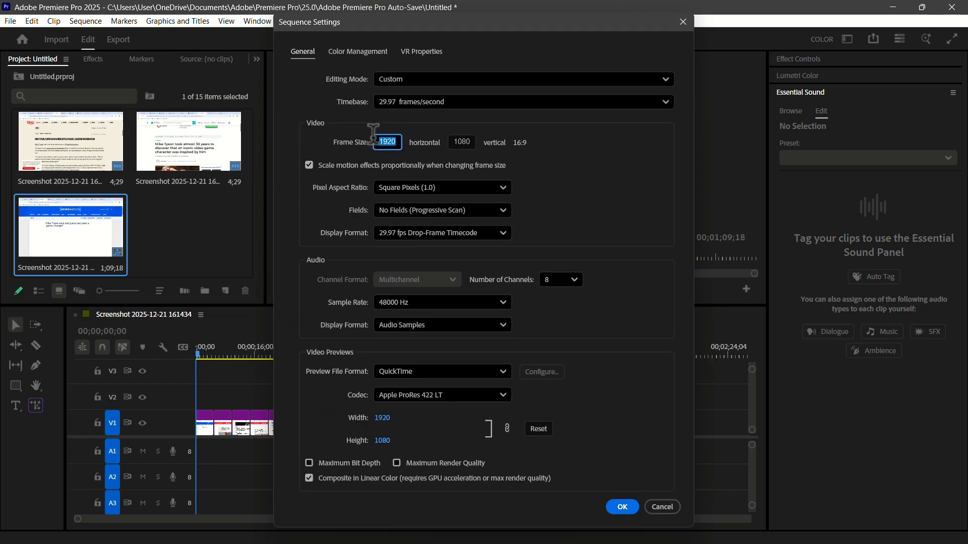
text(3000)
key(Tab)
text(2000)
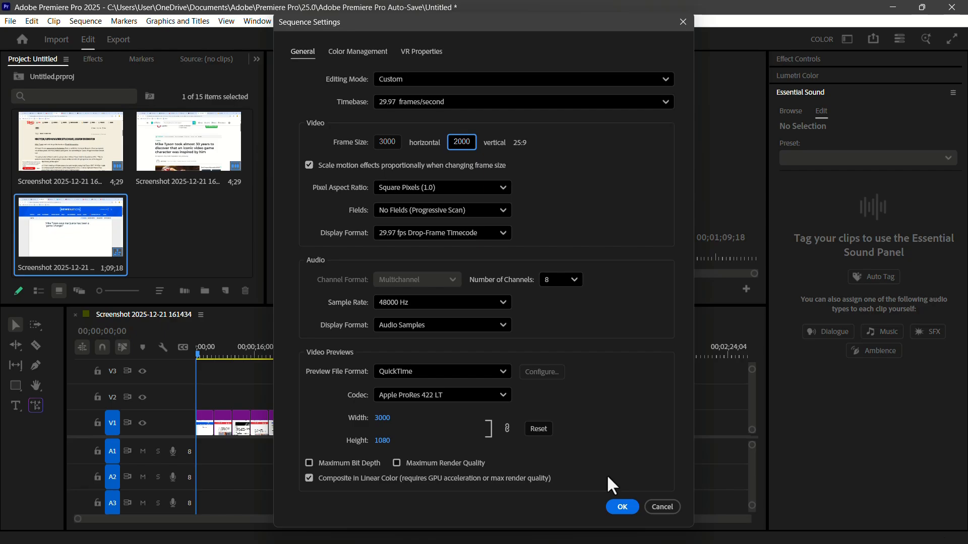
click(622, 507)
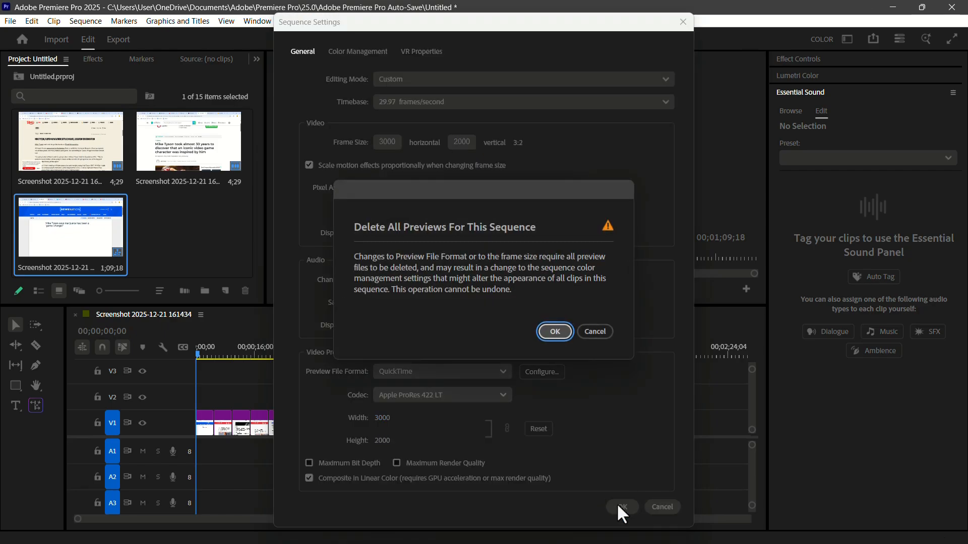
click(553, 333)
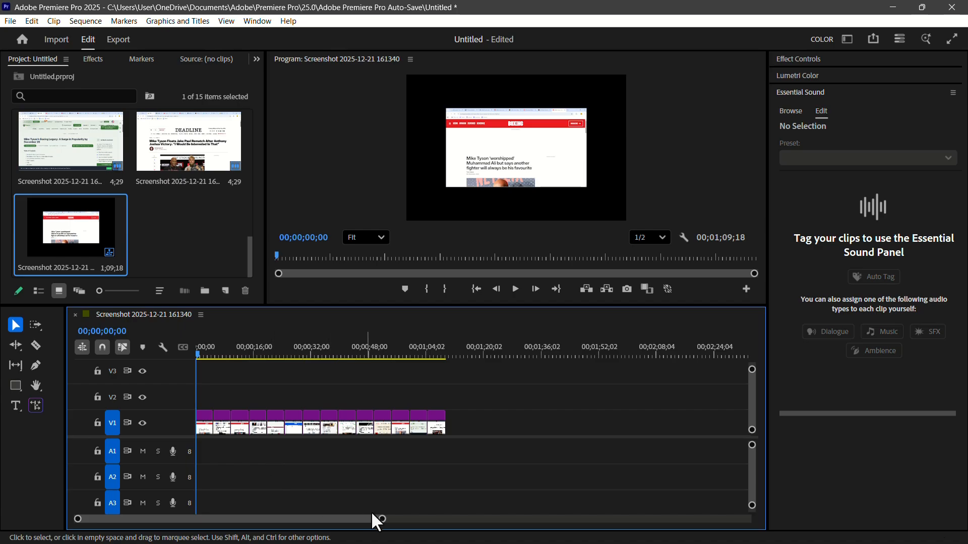
Ripple-trim the end of the first screenshot clip on V1 so the clip lasts four frames.
drag(383, 520, 129, 524)
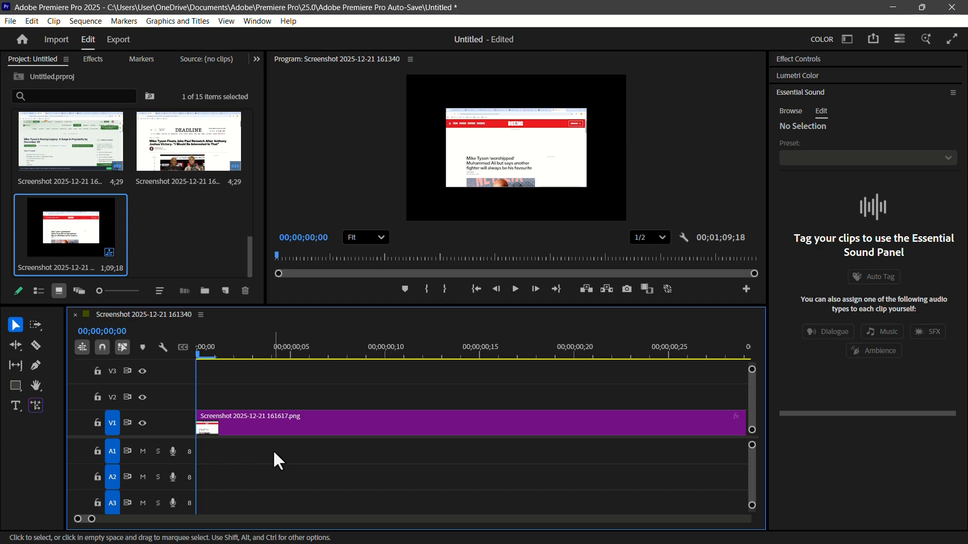
key(Right)
key(Right)
key(Right)
key(Right)
key(Right)
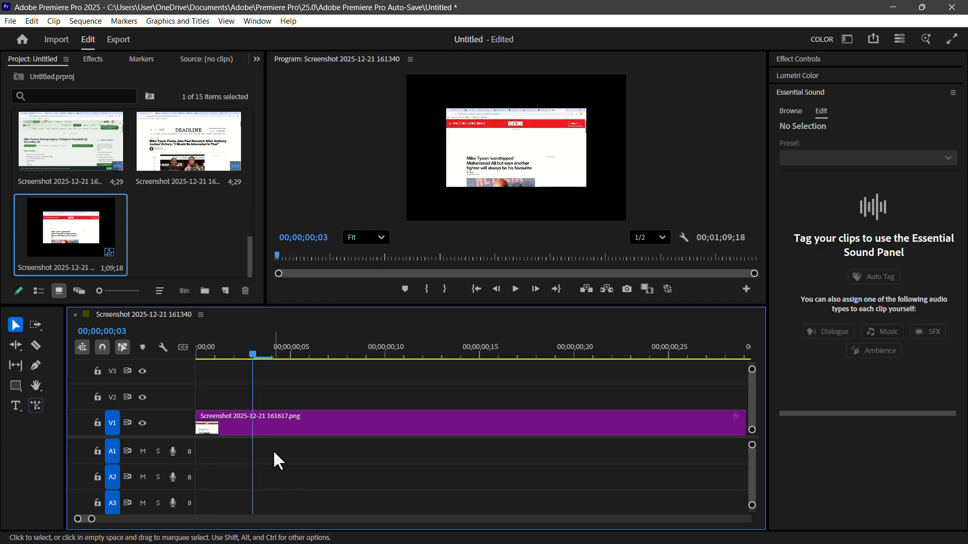
key(w)
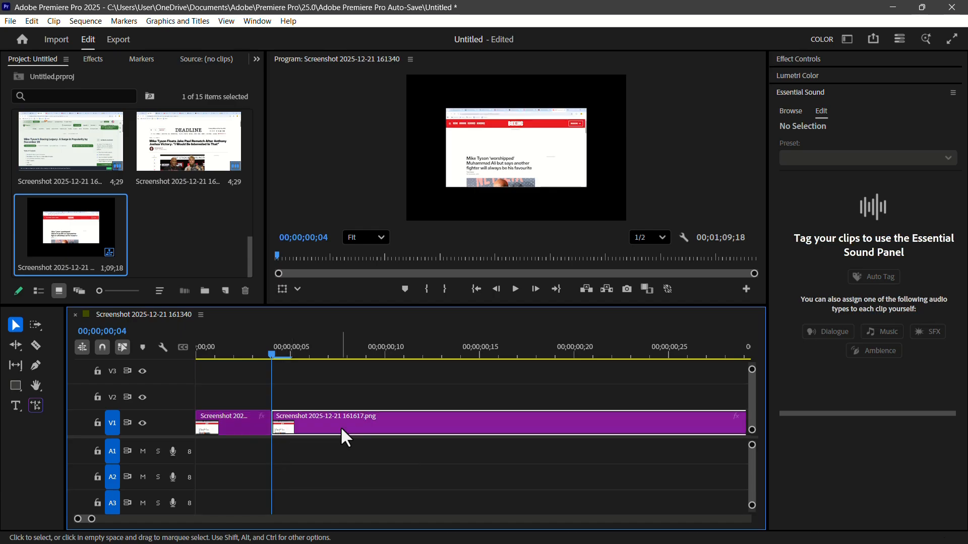
Ripple-trim each of the remaining 13 screenshot clips on V1 to four frames.
key(Right)
key(Right)
key(Right)
key(Right)
key(w)
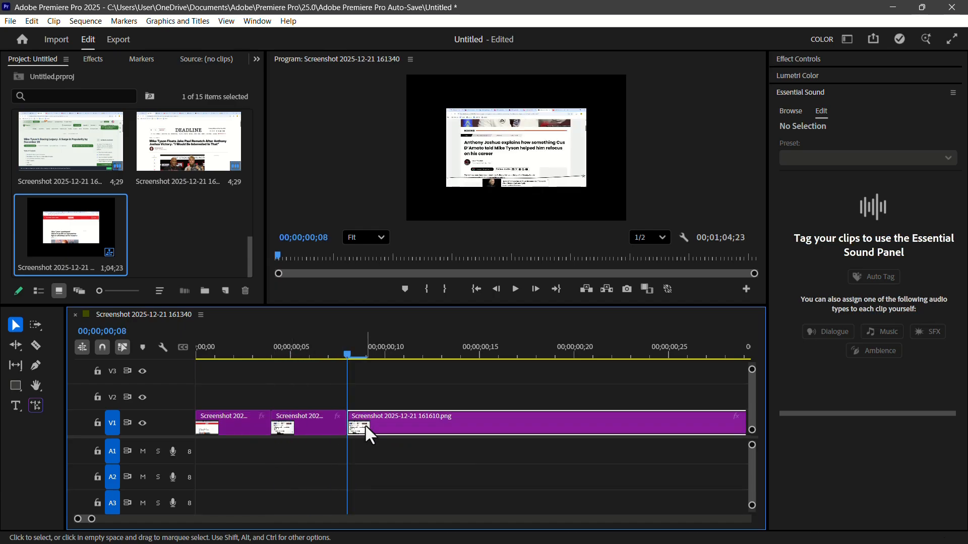
key(Right)
key(Right)
key(Right)
key(Right)
key(w)
key(Right)
key(Right)
key(Right)
key(Right)
key(w)
key(Right)
key(Right)
key(Right)
key(Right)
key(w)
key(Right)
key(Right)
key(Right)
key(Right)
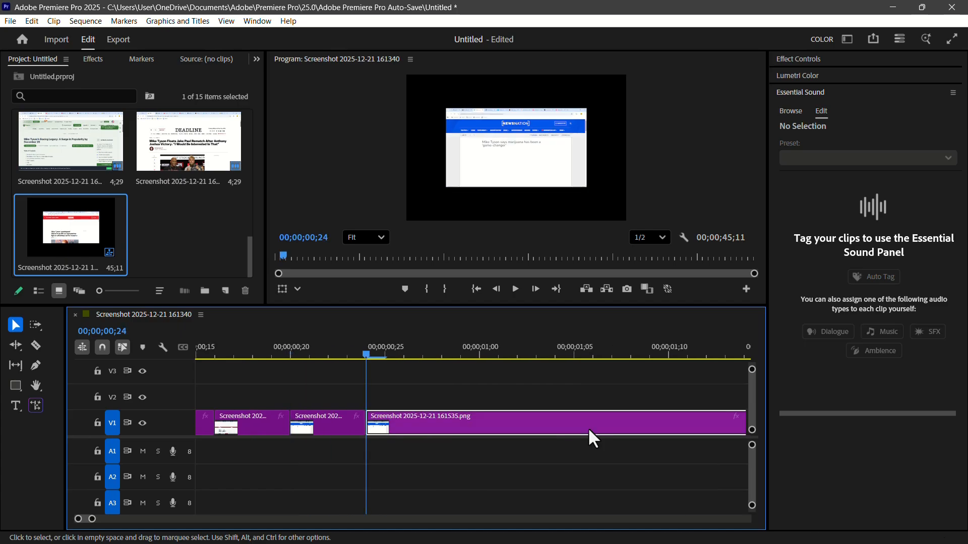
key(w)
key(Right)
key(Right)
key(Right)
key(Right)
key(w)
key(Right)
key(Right)
key(Right)
key(Right)
key(w)
key(Right)
key(Right)
key(Right)
key(Right)
key(w)
key(Right)
key(Right)
key(Right)
key(Right)
key(w)
key(Right)
key(Right)
key(Right)
key(Right)
key(w)
key(Right)
key(Right)
key(Right)
key(Right)
key(w)
key(Right)
key(Right)
key(Right)
key(Right)
key(w)
key(Right)
key(Right)
key(Right)
key(Right)
key(w)
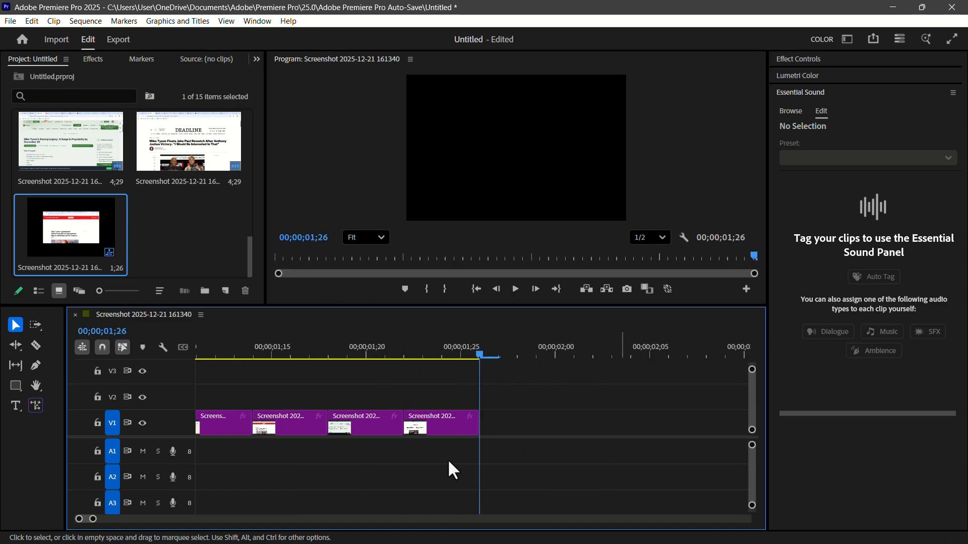
Return the playhead to the sequence start and show the rulers in the Program monitor.
drag(93, 519, 141, 530)
key(Home)
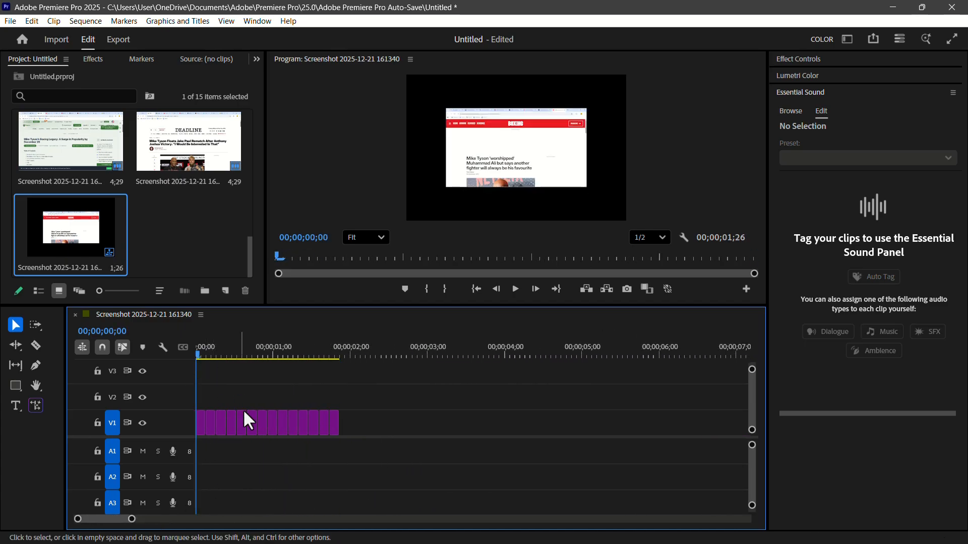
click(226, 20)
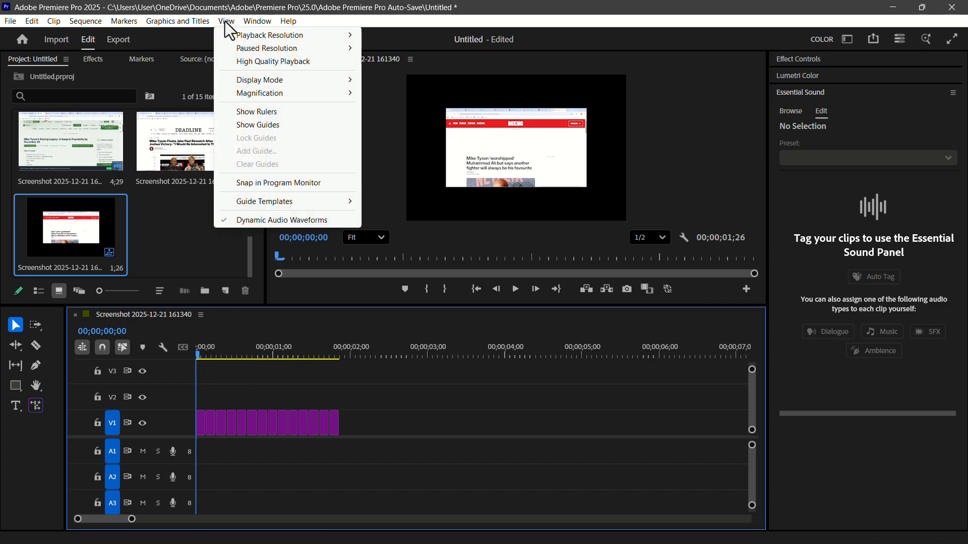
click(264, 111)
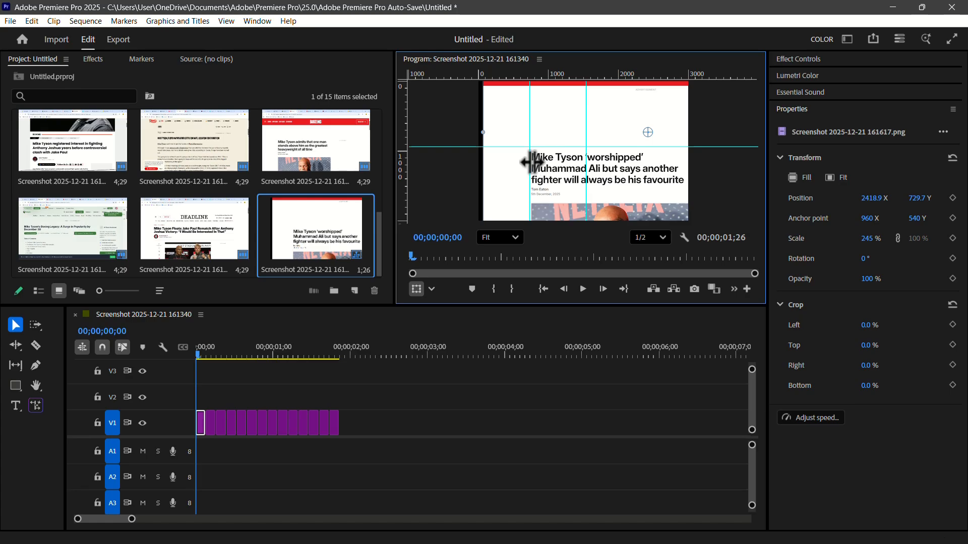
Move the left vertical guide closer to the frame's left edge, and scale the first screenshot to 342% with its headline aligned to the guides.
drag(532, 163, 510, 162)
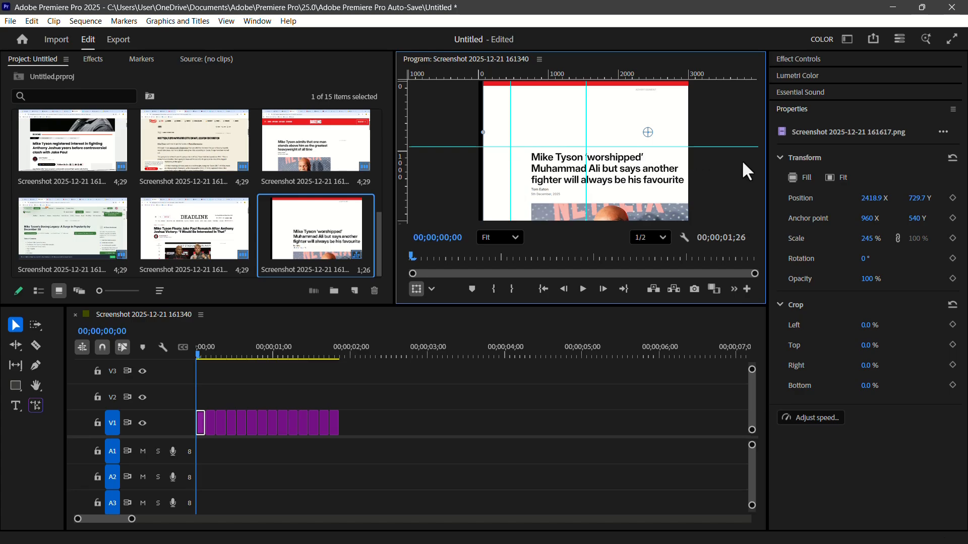
drag(870, 239, 903, 255)
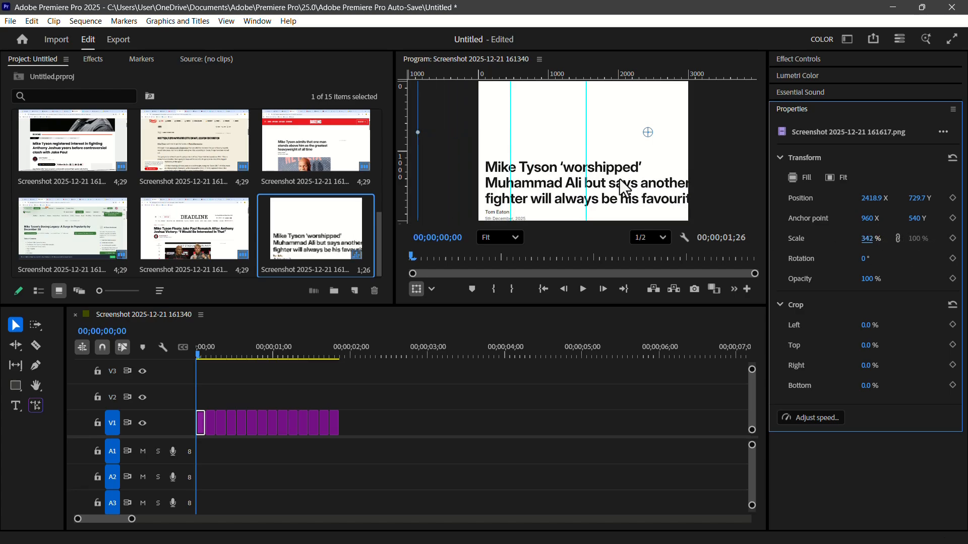
drag(628, 182, 640, 157)
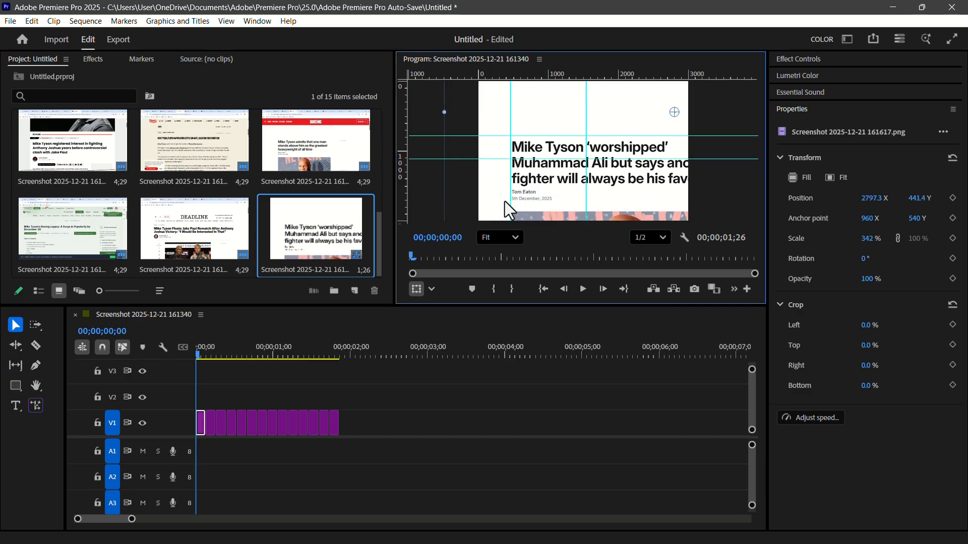
Scale up and reposition the second and third screenshot clips so "Mike Tyson" in their headlines lines up with the guides.
click(210, 423)
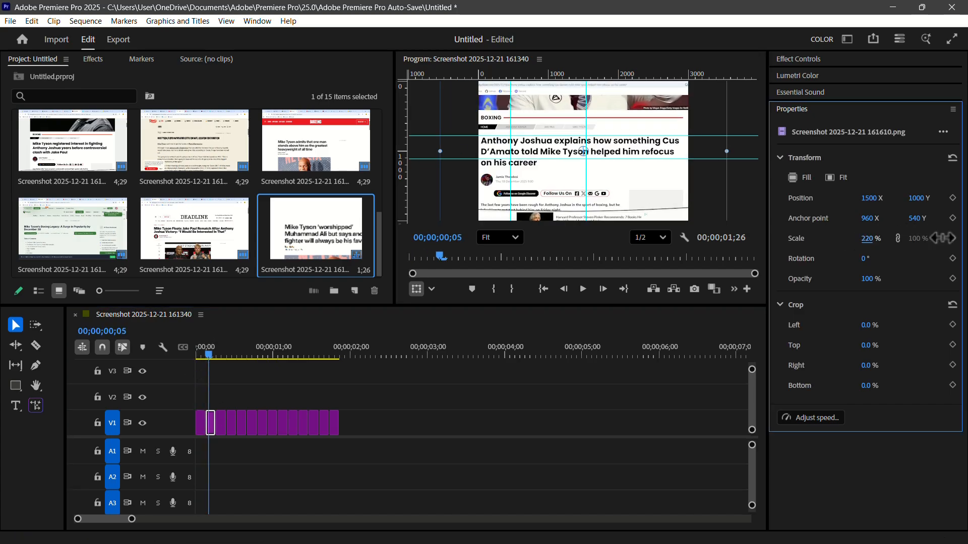
drag(942, 238, 956, 238)
drag(617, 181, 607, 178)
drag(867, 238, 900, 237)
drag(630, 191, 632, 186)
drag(861, 238, 902, 238)
click(219, 355)
drag(687, 167, 666, 201)
Enlarge and reposition the fourth screenshot clip so "Mike Tyson" in its headline lines up with the guides.
click(229, 355)
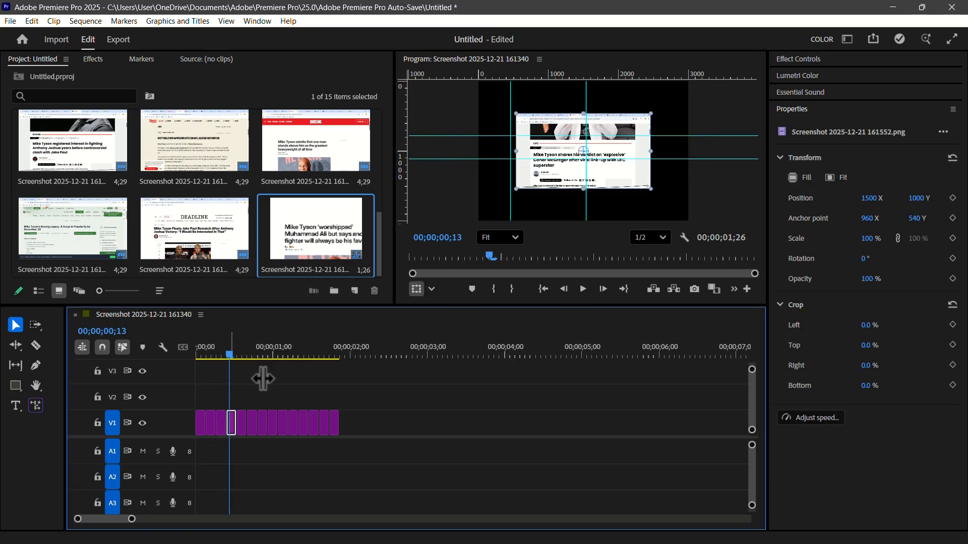
drag(871, 238, 816, 244)
mouse_move(651, 181)
mouse_down()
mouse_move(610, 186)
mouse_move(678, 176)
mouse_move(650, 187)
mouse_up()
click(240, 362)
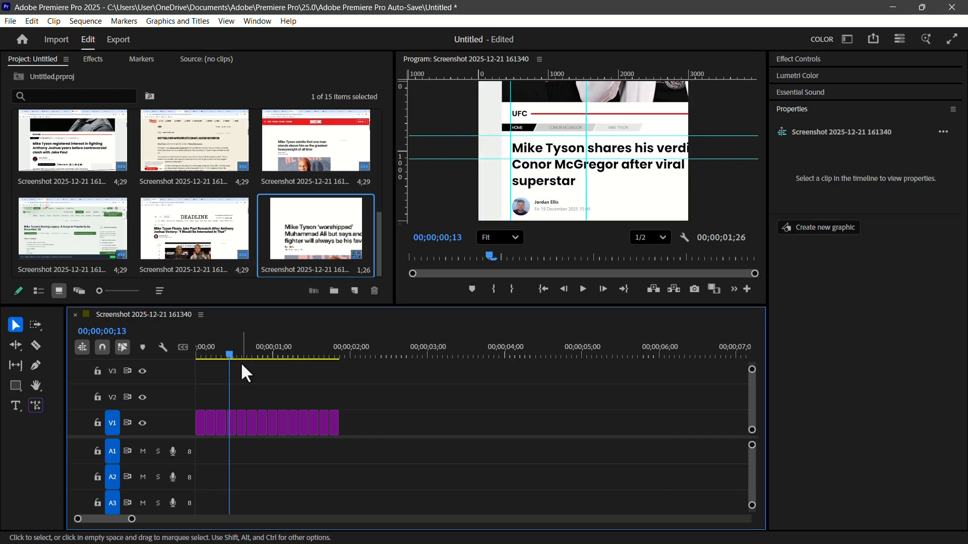
Move all screenshot clips from track V1 up to V2, keeping them at the start of the sequence.
key(Home)
key(ctrl+a)
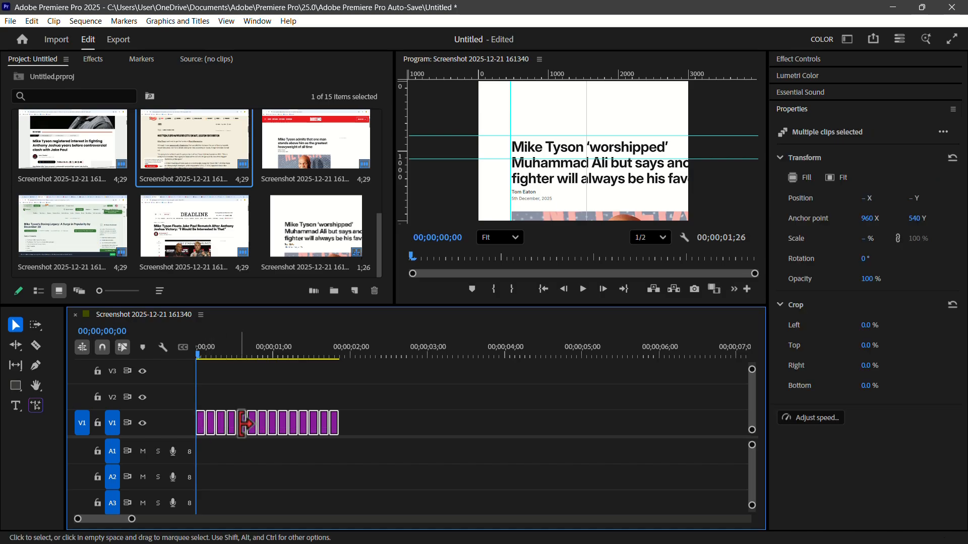
drag(240, 423, 238, 407)
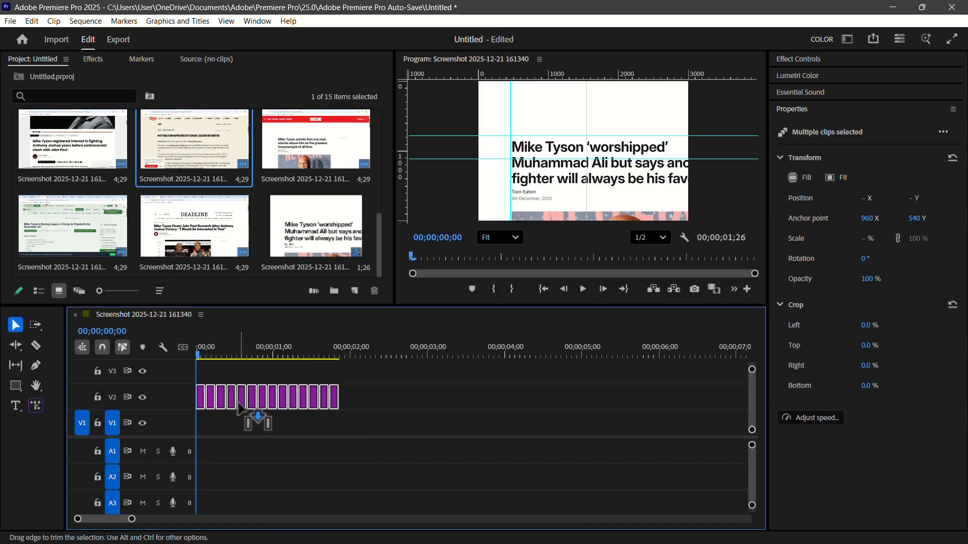
drag(240, 407, 242, 406)
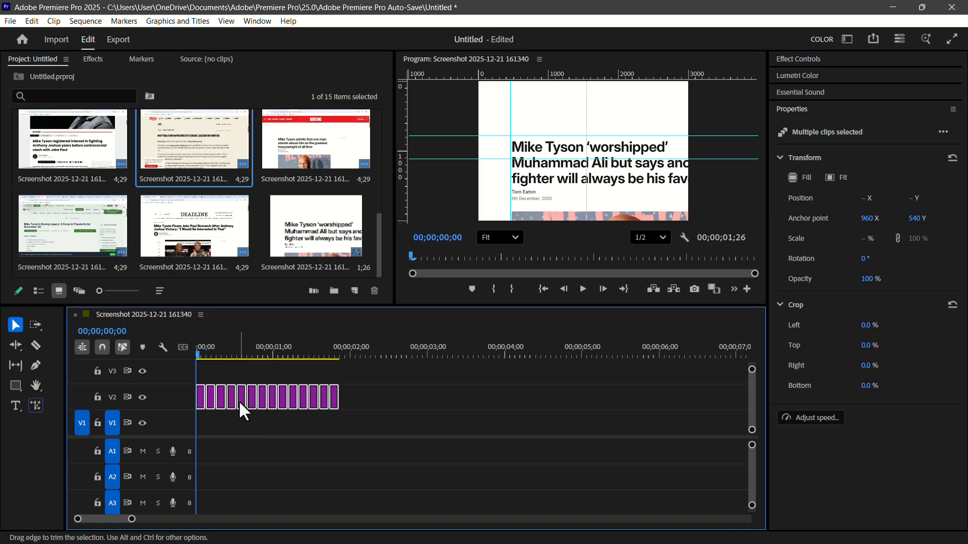
Create a white (FFFFFF) color matte, place it on V1 beneath the screenshots, and trim it to end with the last clip.
right_click(234, 78)
mouse_move(280, 136)
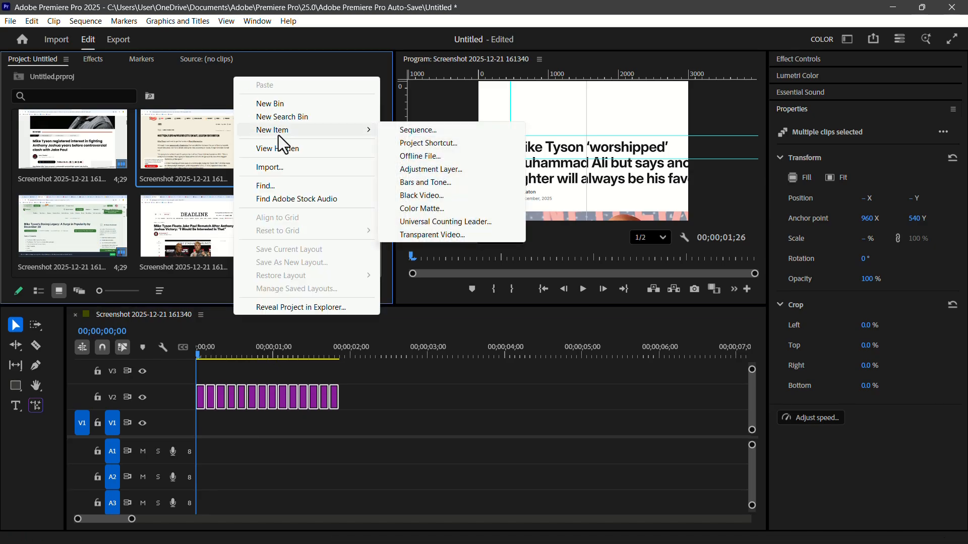
click(443, 208)
drag(496, 343, 314, 346)
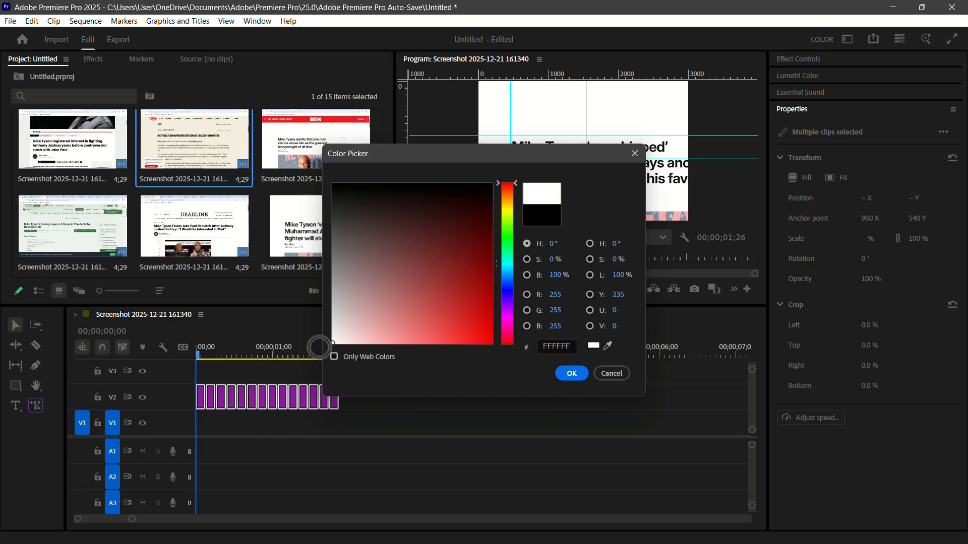
key(Return)
drag(79, 234, 209, 430)
drag(577, 421, 331, 422)
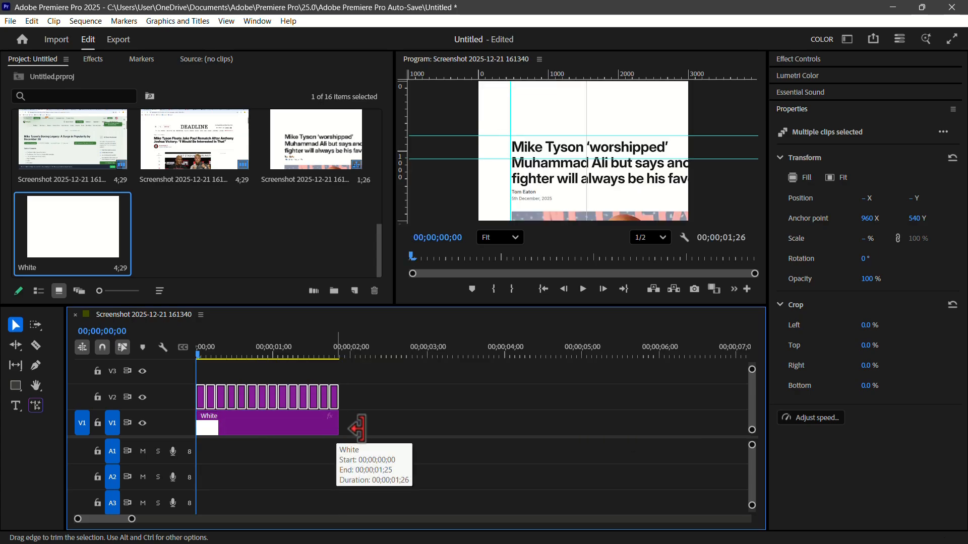
Nest all the screenshot clips together with the white matte into a single nested sequence.
drag(390, 455, 202, 388)
right_click(241, 418)
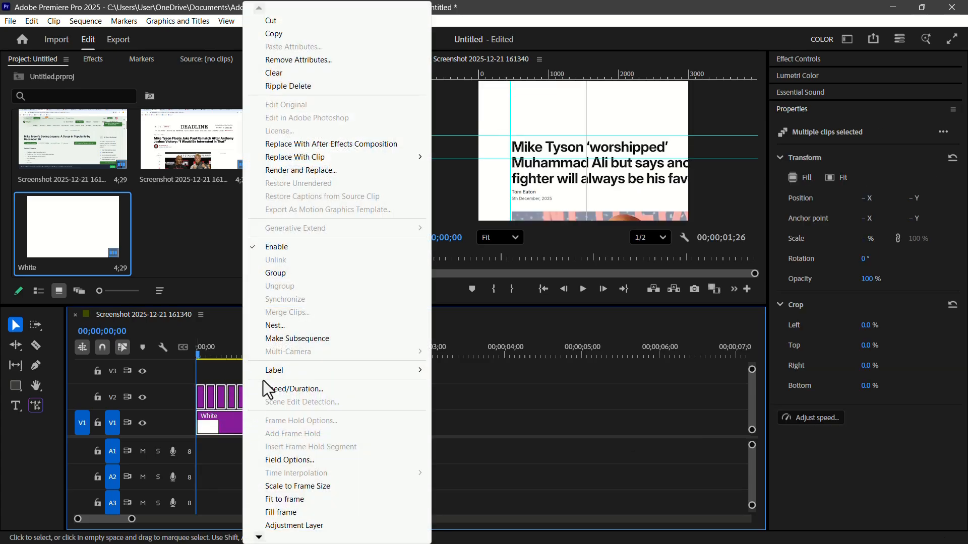
click(293, 324)
click(506, 292)
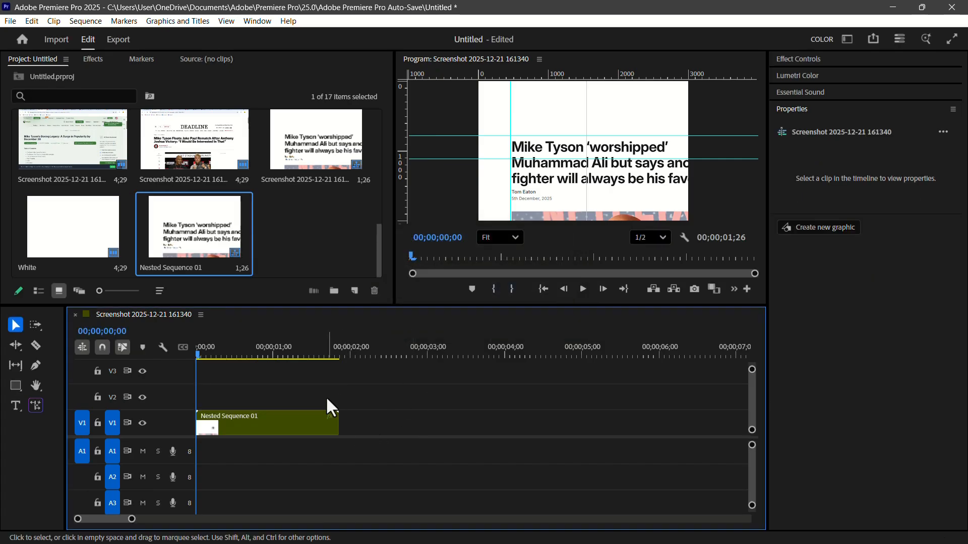
Change the sequence's frame size to 1920 horizontal by 1080 vertical.
click(86, 21)
click(111, 29)
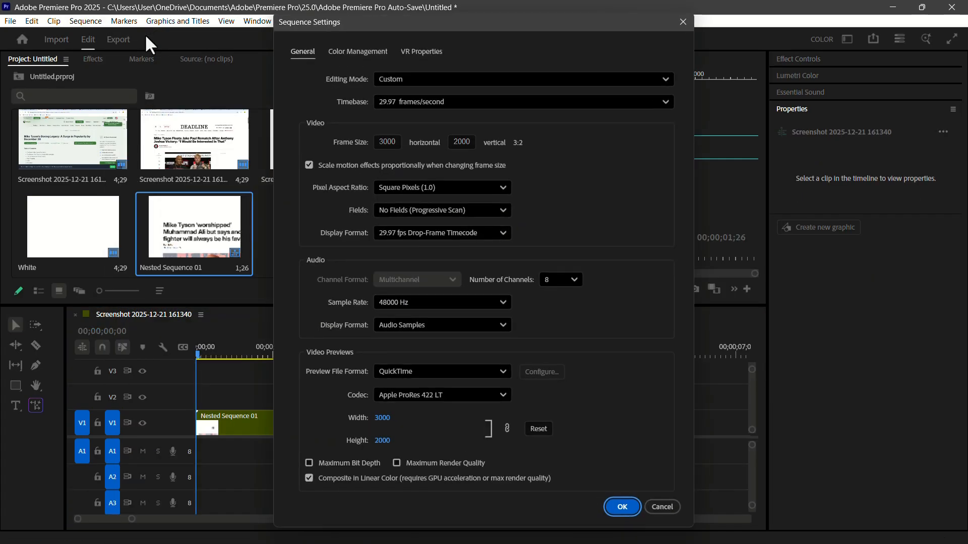
click(391, 141)
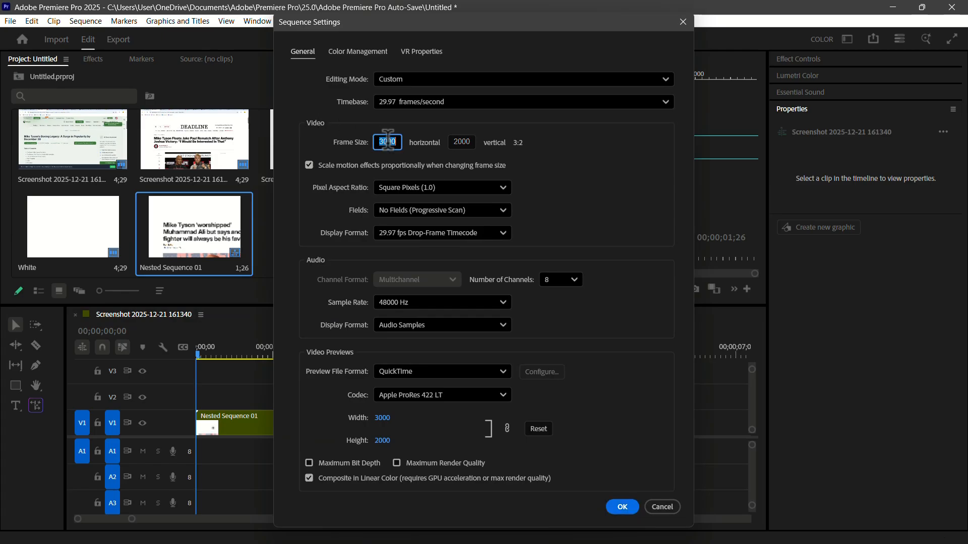
text(1920)
click(464, 142)
text(1080)
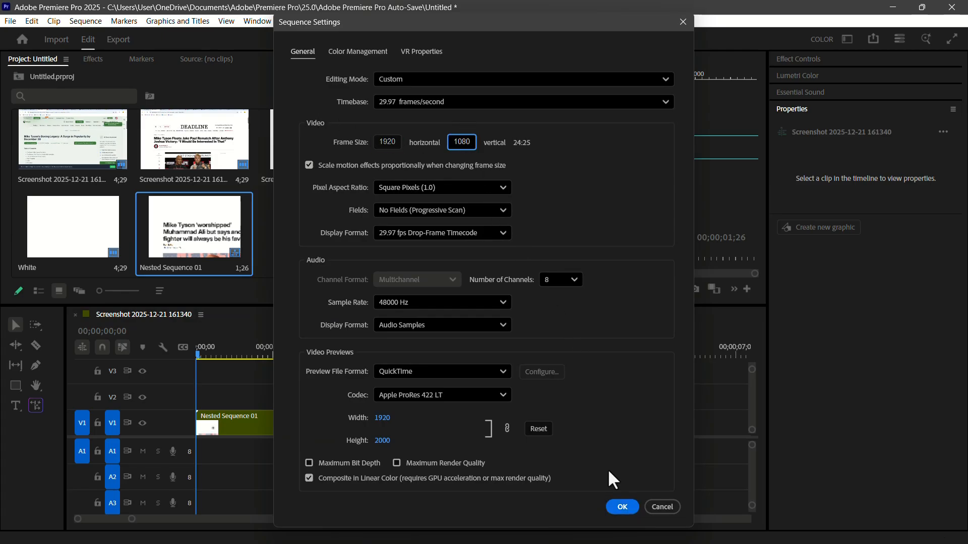
click(619, 507)
click(553, 333)
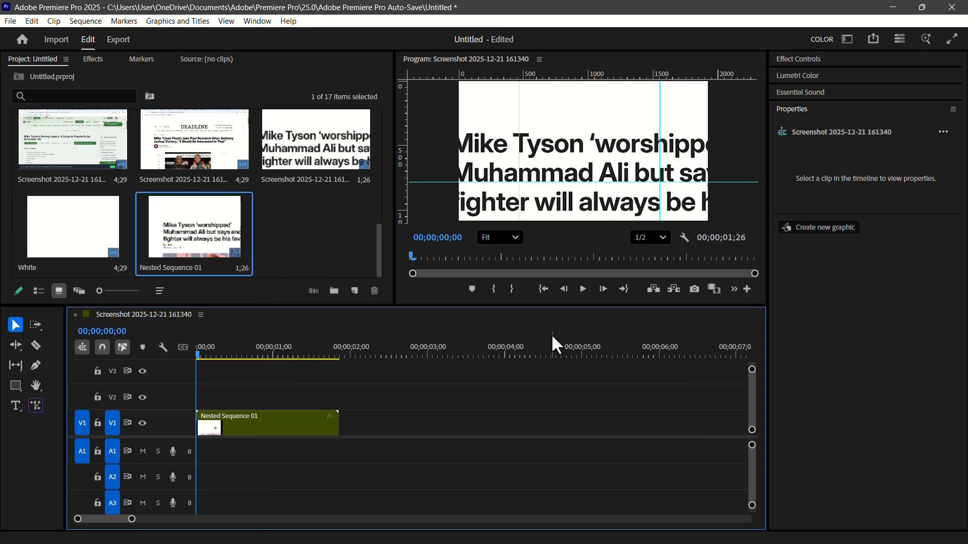
Scale the nested sequence to 96% and reposition it at about 1480, 715 so "Mike Tyson" sits near the frame's center.
click(259, 424)
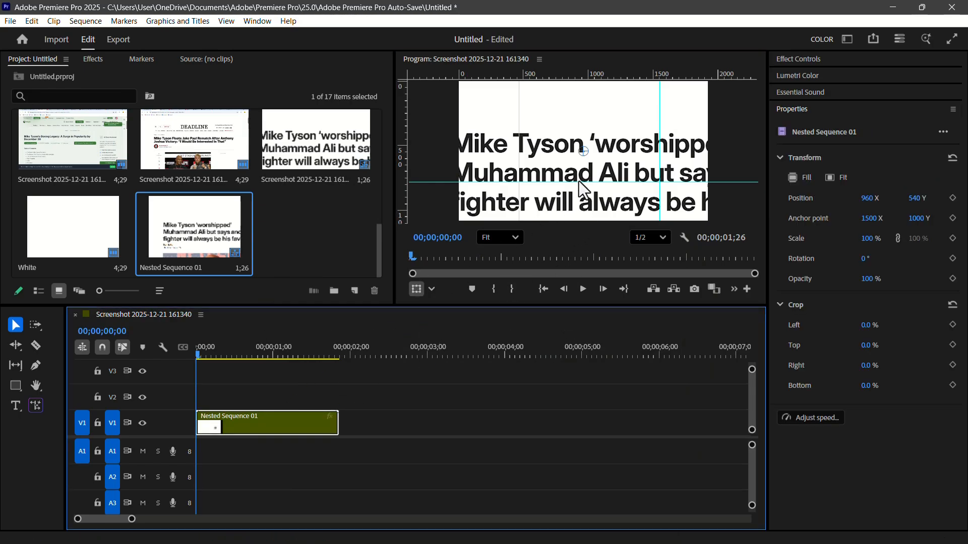
drag(599, 189, 688, 121)
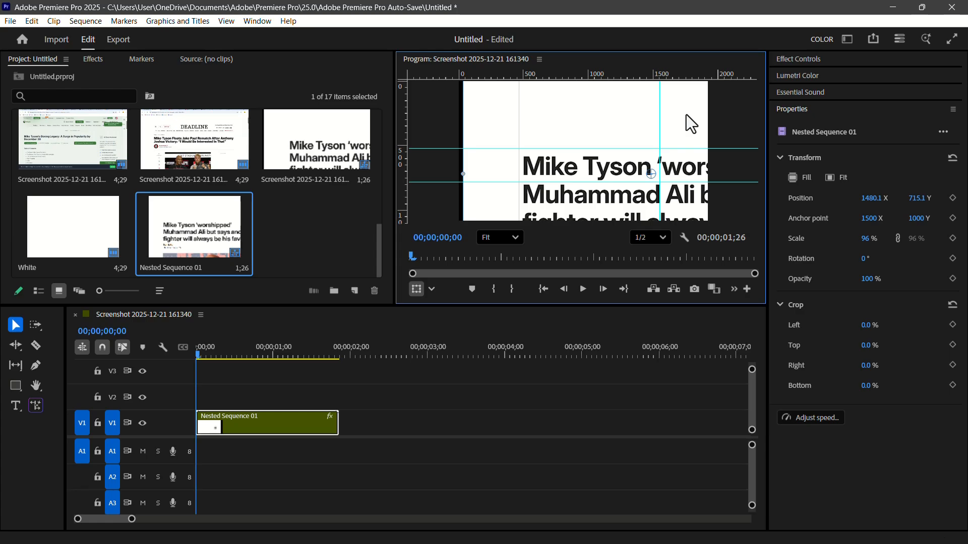
Create a 1920 × 1080 adjustment layer, place it on V2 above the nested sequence, and trim it to the same length.
right_click(309, 236)
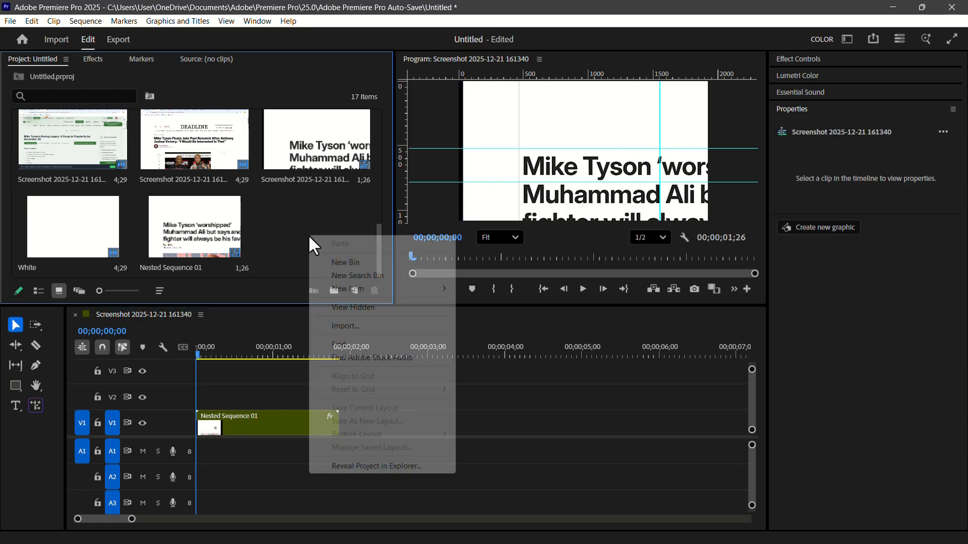
mouse_move(368, 288)
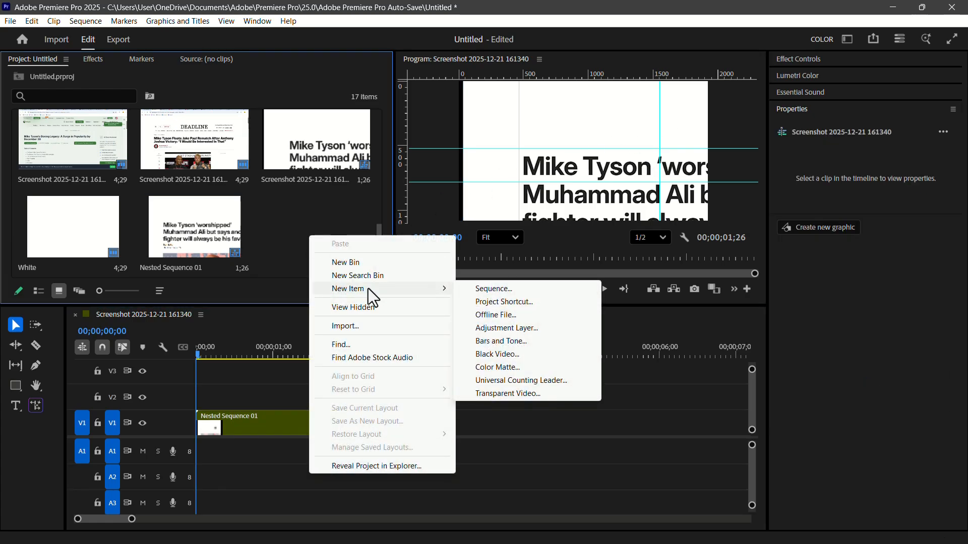
click(494, 328)
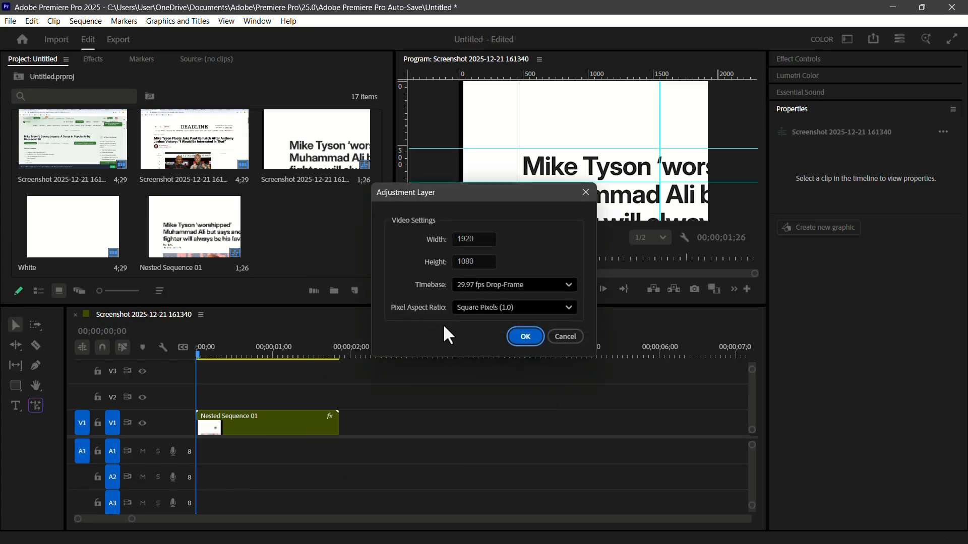
click(521, 336)
drag(316, 266, 225, 399)
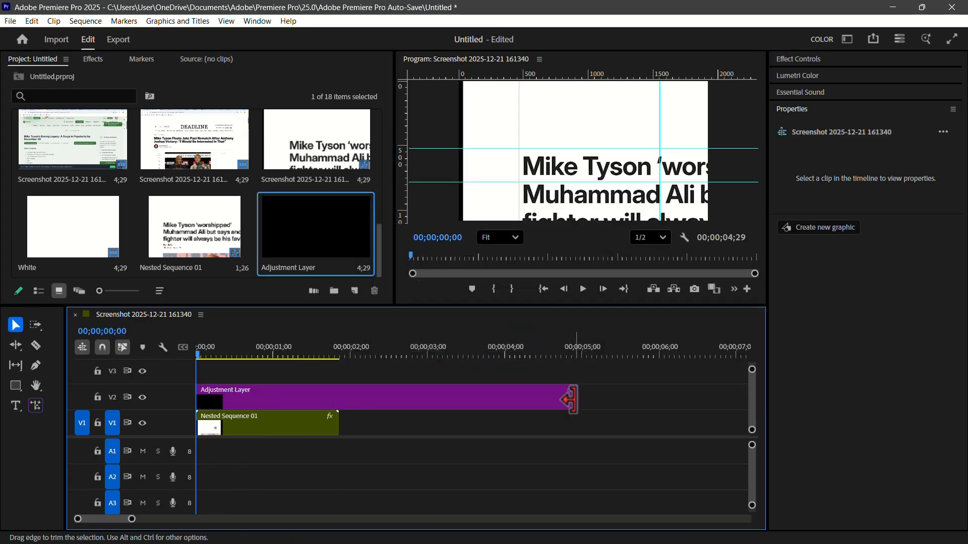
drag(575, 396, 330, 400)
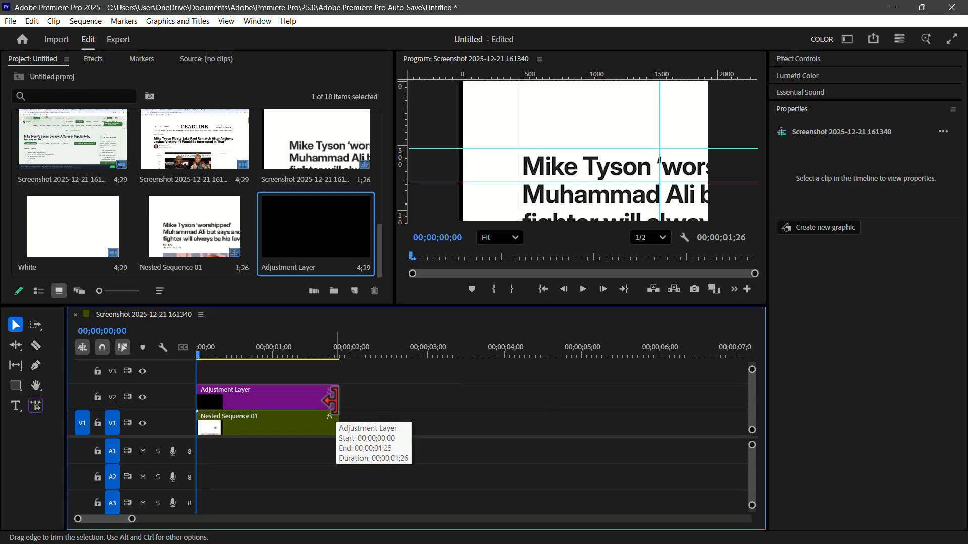
Draw a closed freeform opacity mask around "Mike Tyson" on the adjustment layer.
click(256, 395)
click(797, 58)
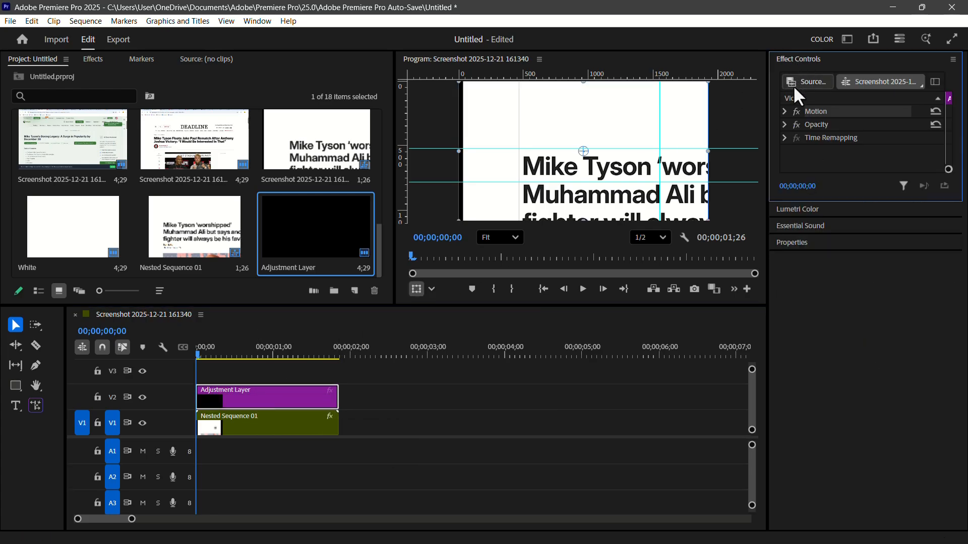
click(785, 124)
click(844, 139)
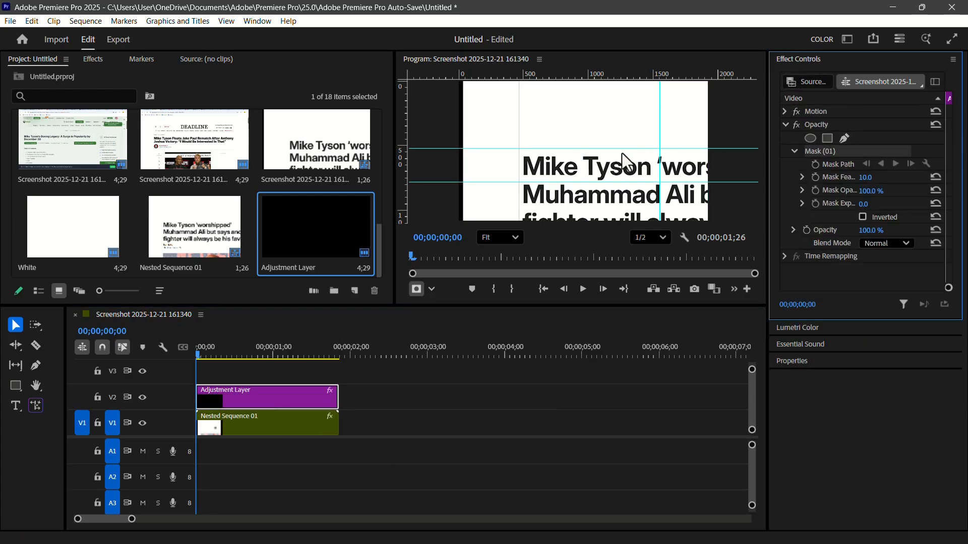
click(513, 152)
click(573, 144)
click(643, 150)
click(657, 179)
click(596, 185)
click(513, 174)
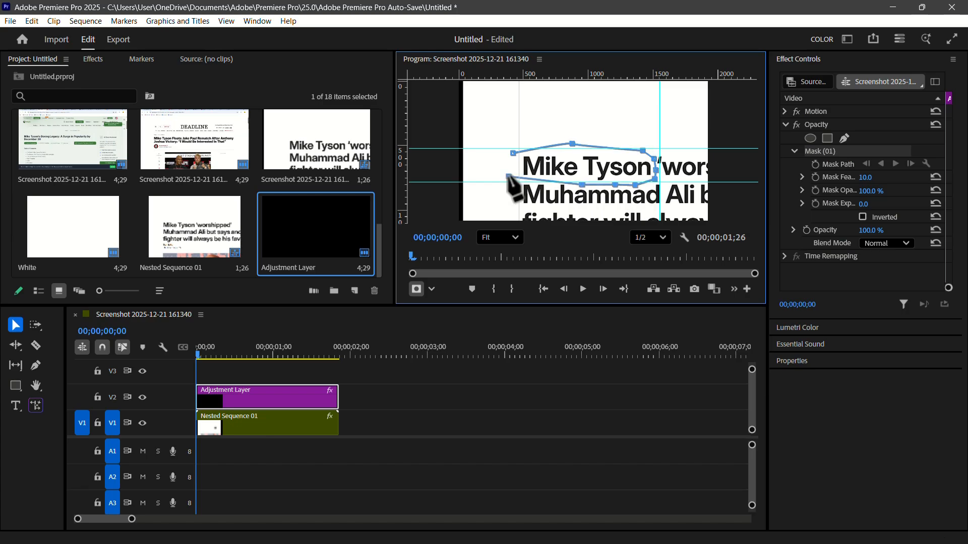
click(513, 152)
Invert the adjustment layer's opacity mask and set its feather to 200.
click(862, 296)
click(868, 256)
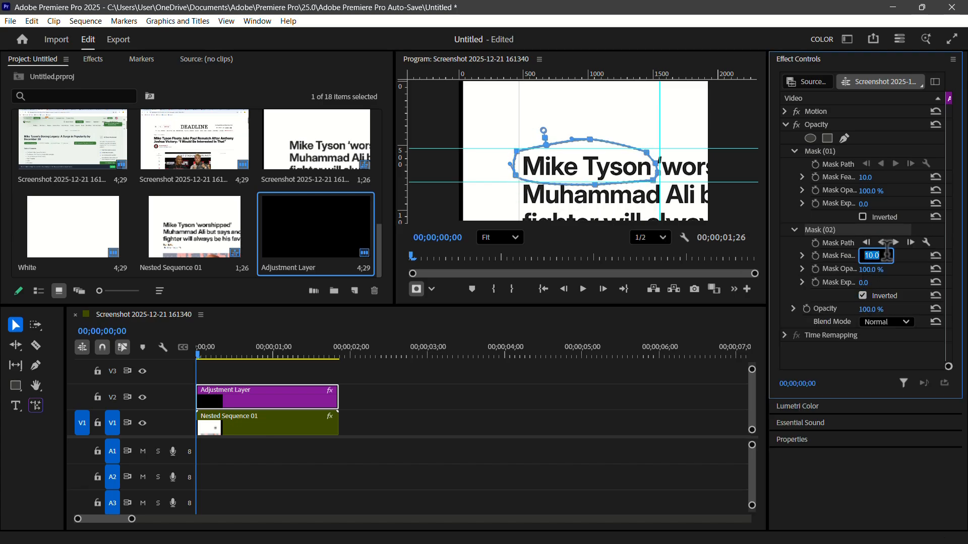
text(200)
key(Return)
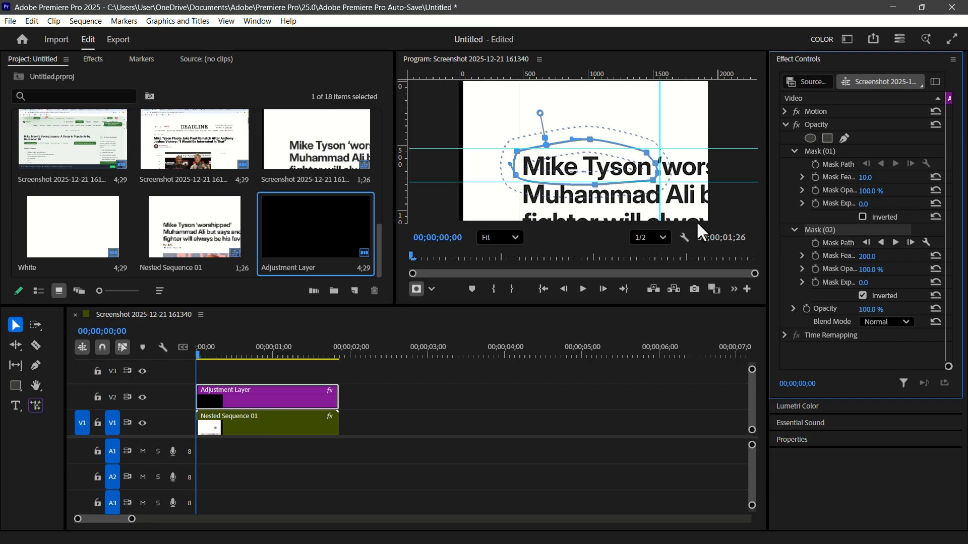
Apply Gaussian Blur to the adjustment layer with Blurriness 25 and repeat edge pixels turned off.
click(87, 61)
click(87, 76)
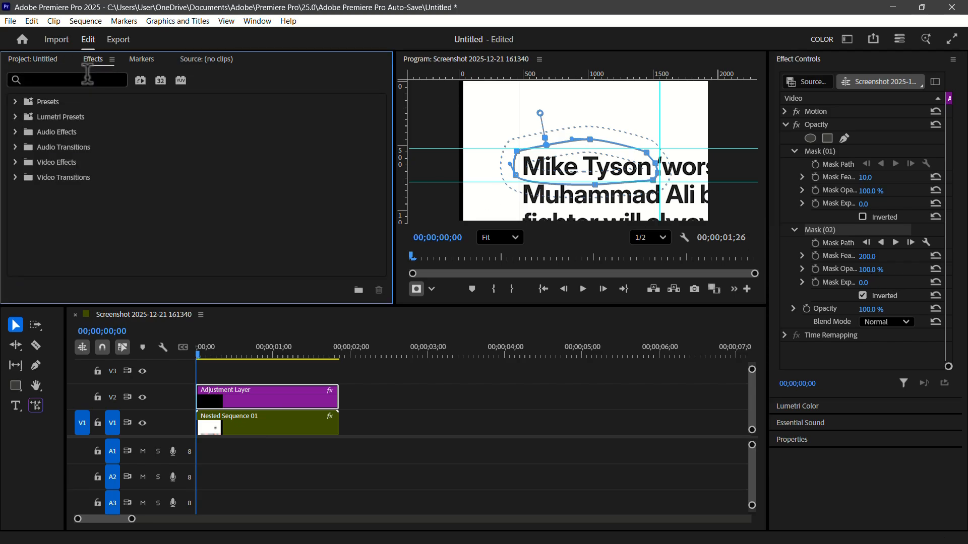
text(gaus)
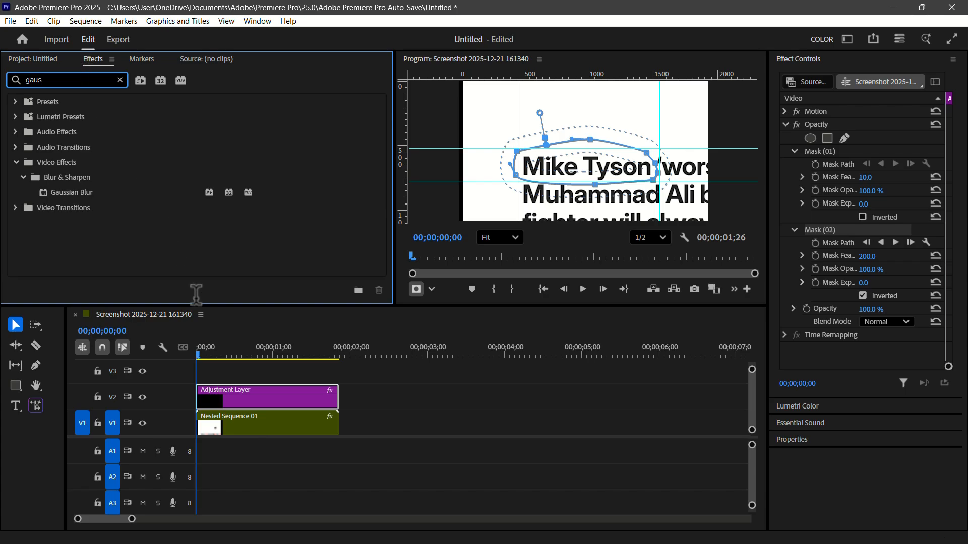
drag(71, 193, 244, 401)
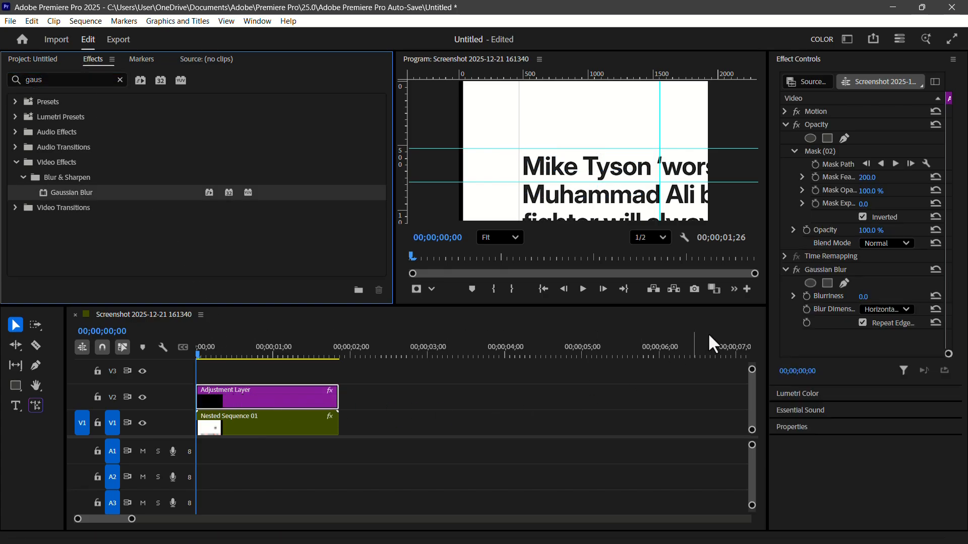
click(863, 296)
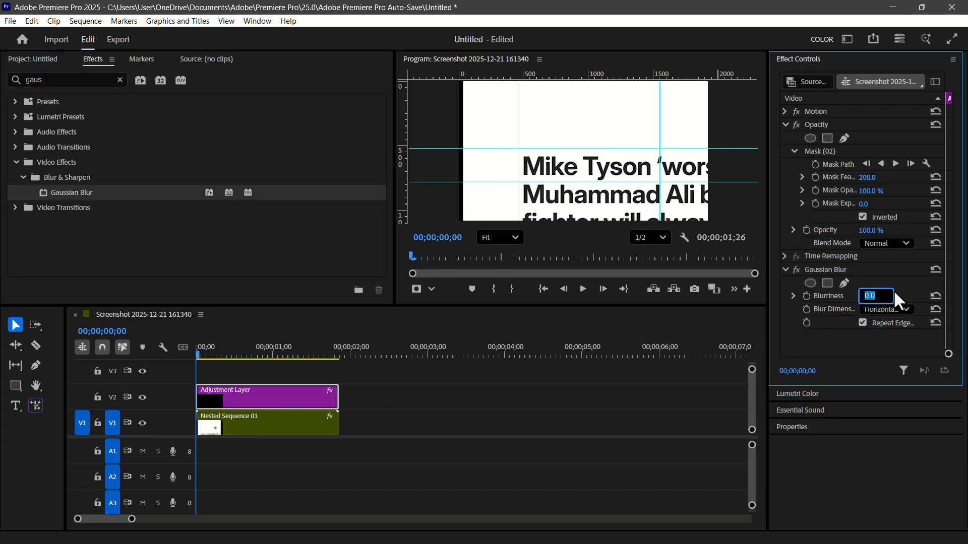
text(25)
key(Return)
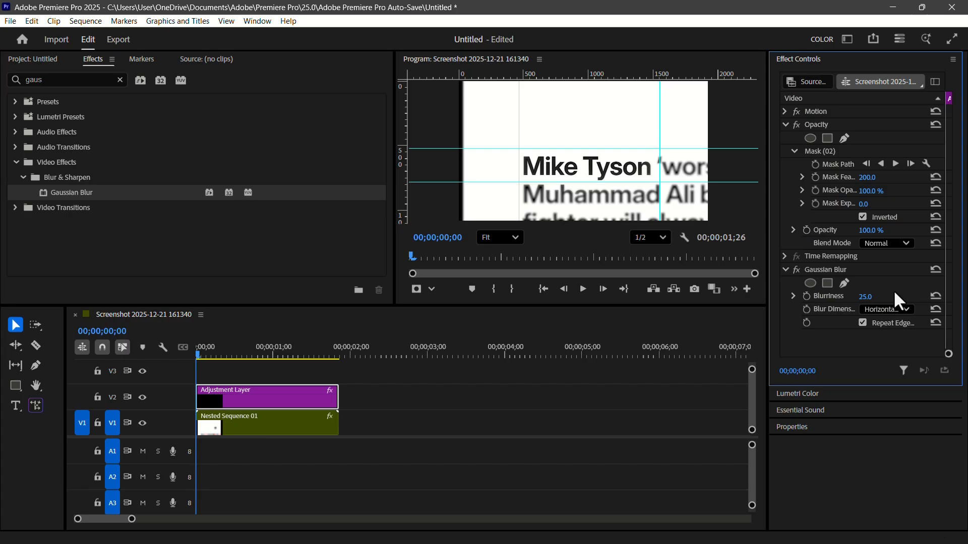
click(863, 323)
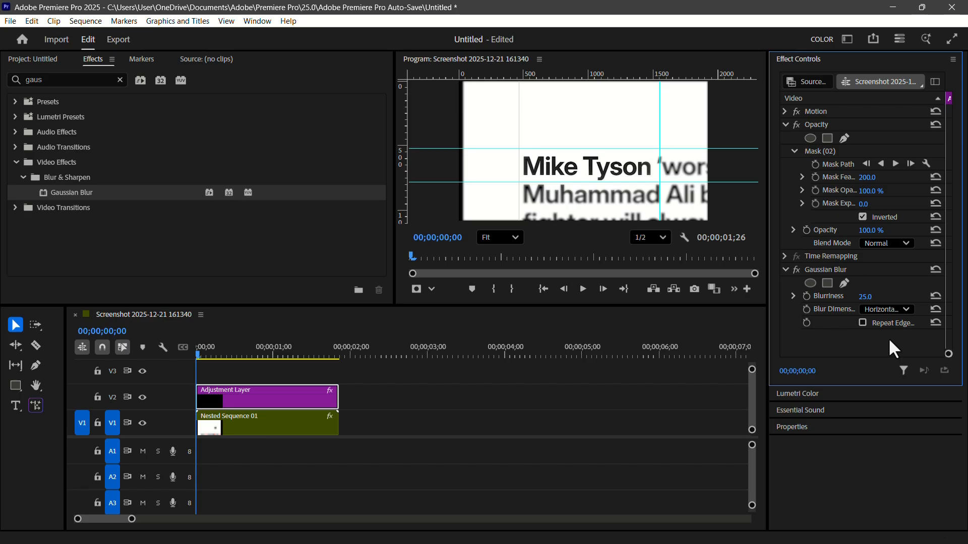
Add a Lumetri vignette with an amount of -2.0 to the adjustment layer.
click(806, 396)
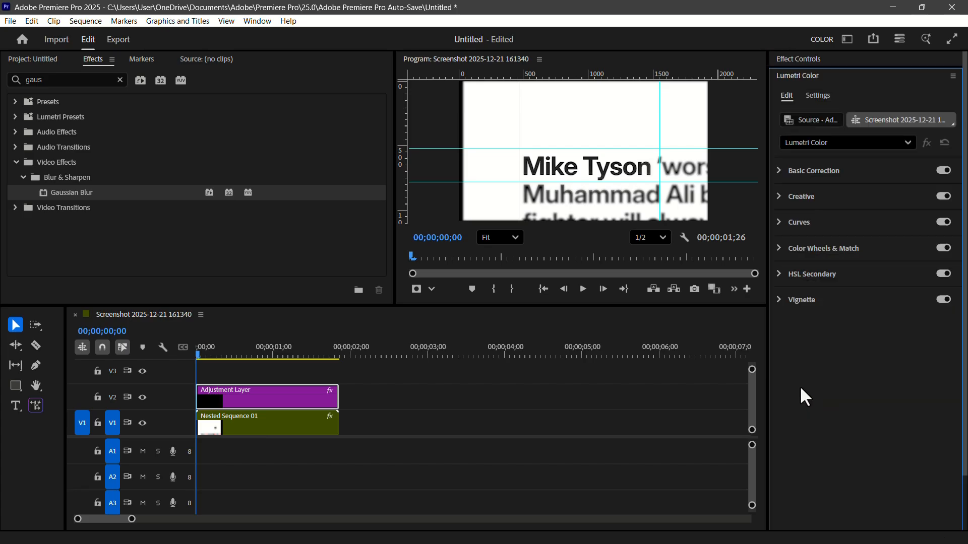
click(779, 297)
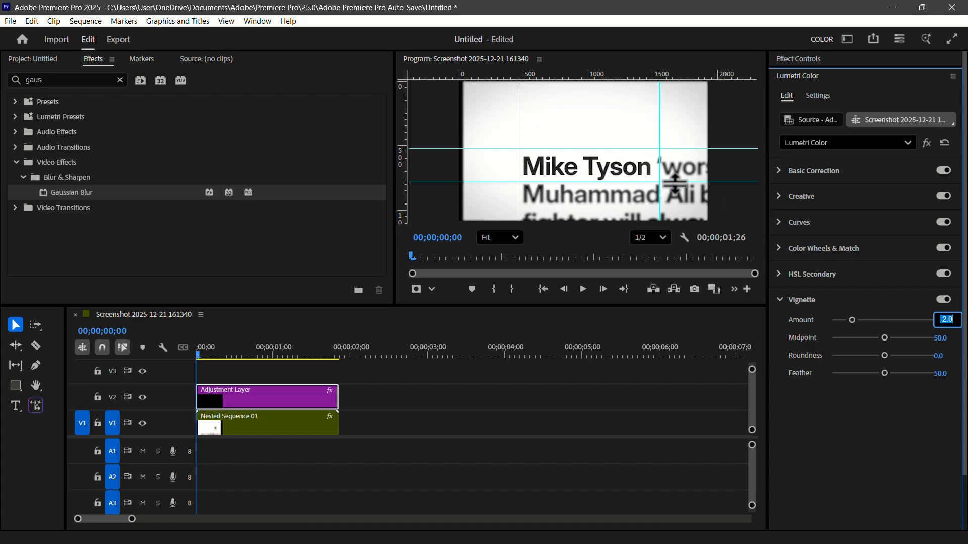
key(Return)
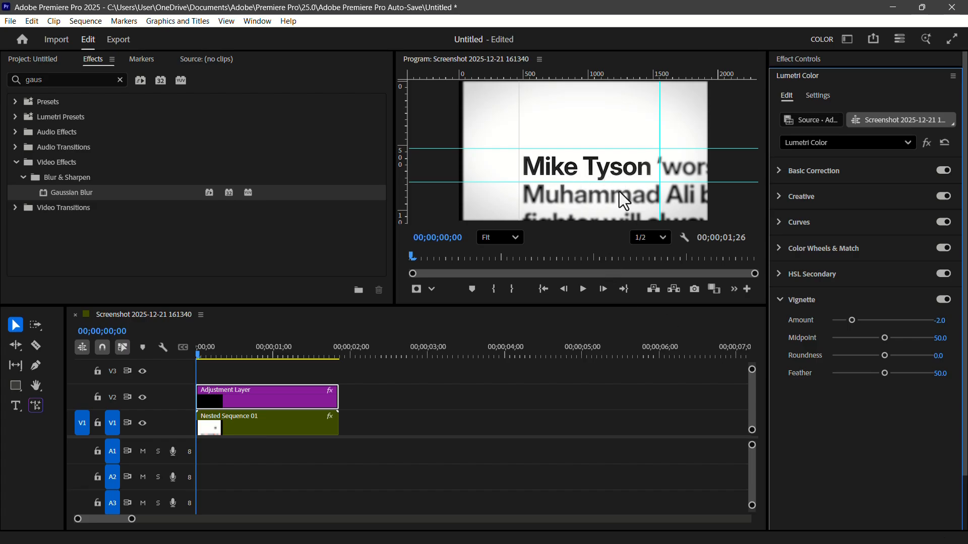
Draw a rectangle covering "Mike Tyson" in the program view and set its fill colour to green 5FED0F.
click(16, 385)
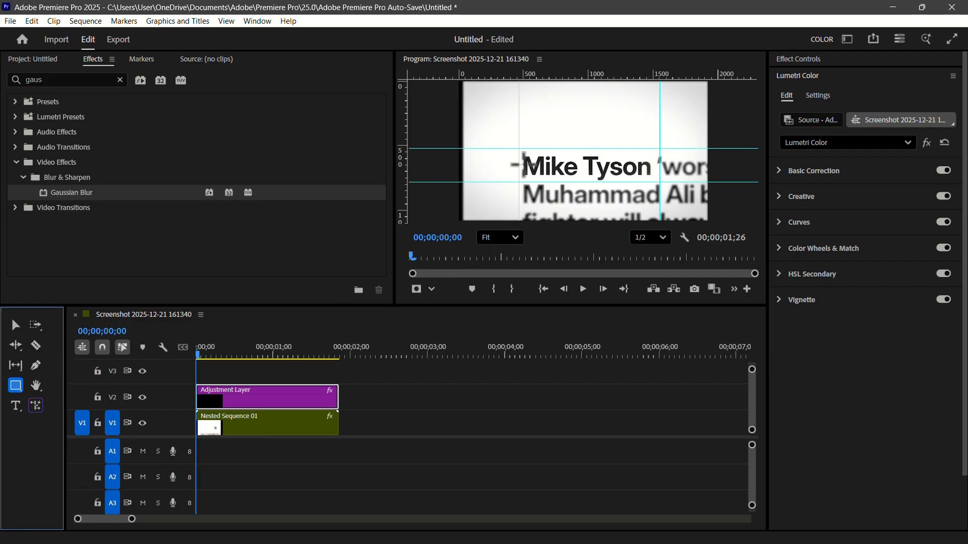
drag(520, 149, 656, 181)
right_click(570, 171)
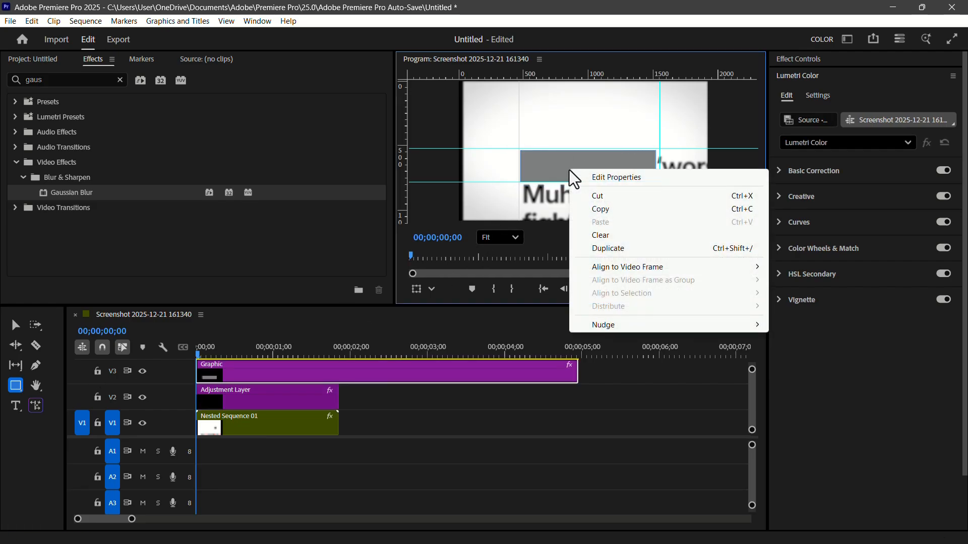
click(590, 177)
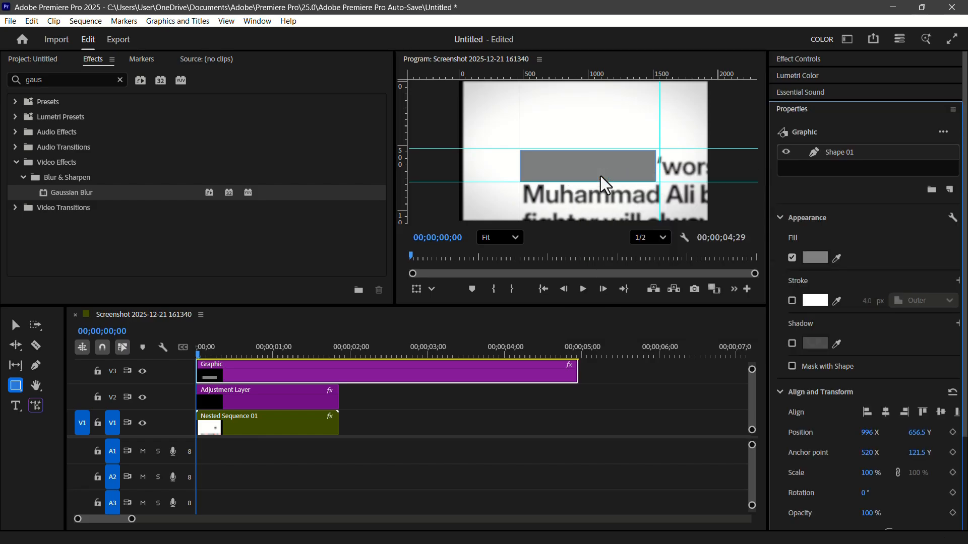
click(815, 258)
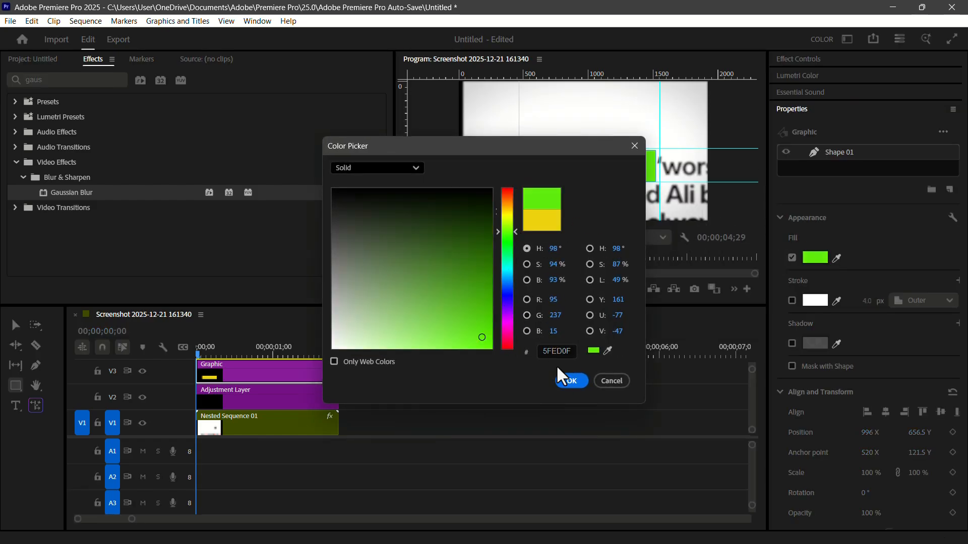
click(569, 382)
Trim the rectangle graphic to end with the clips below it and set its opacity blend mode to Darken.
drag(576, 372, 338, 373)
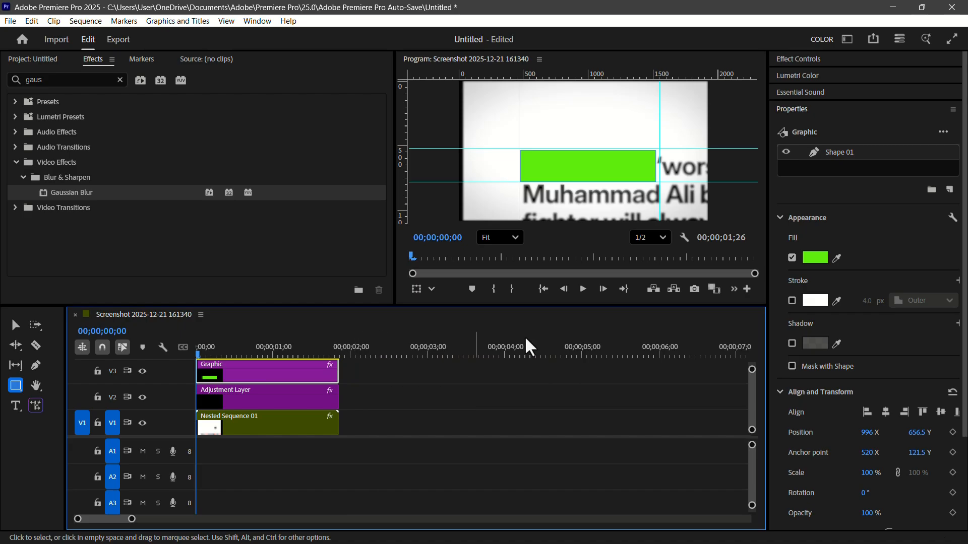
click(798, 60)
click(904, 205)
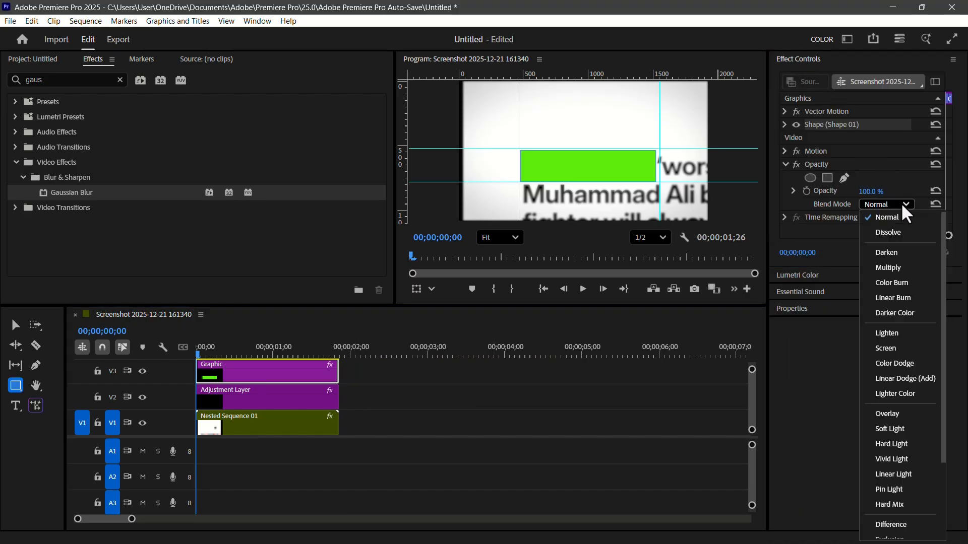
click(901, 253)
Keyframe the rectangle's path from collapsed at the left edge of "Mike Tyson" on the first frame to full width at 00;00;01;25.
drag(395, 173, 249, 163)
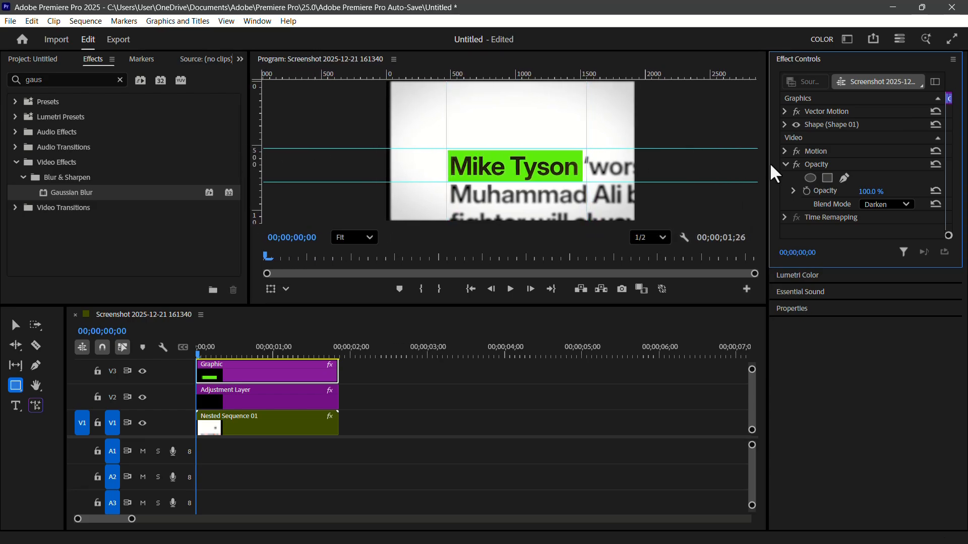
drag(767, 167, 694, 162)
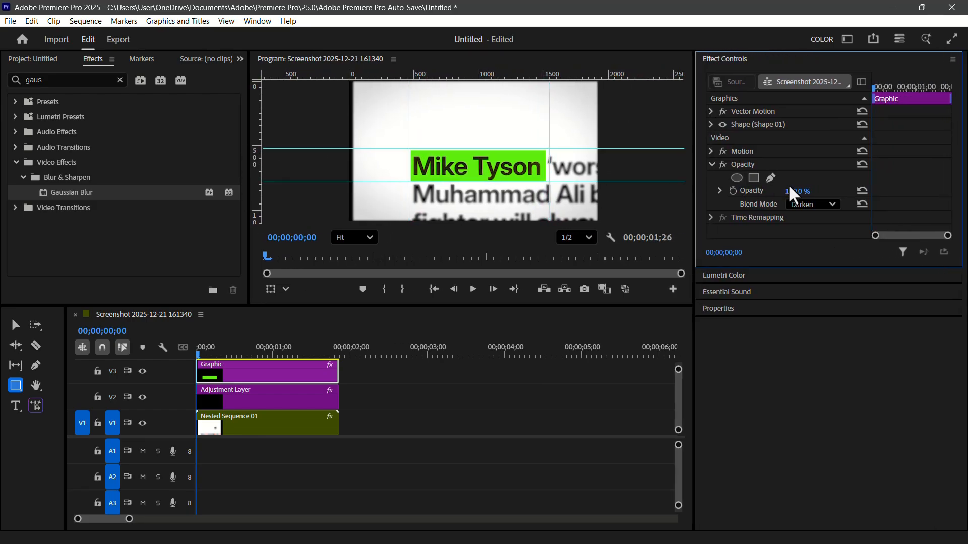
key(End)
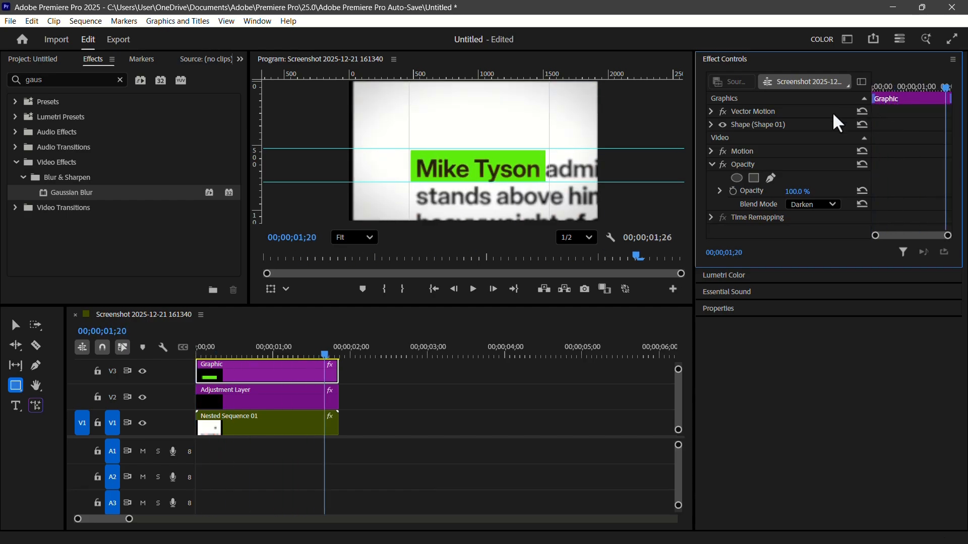
click(712, 126)
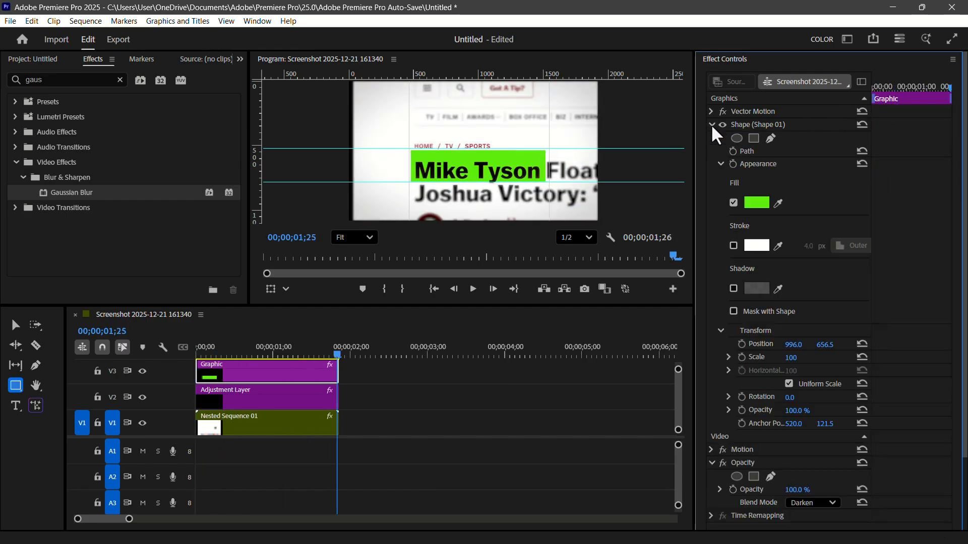
click(733, 151)
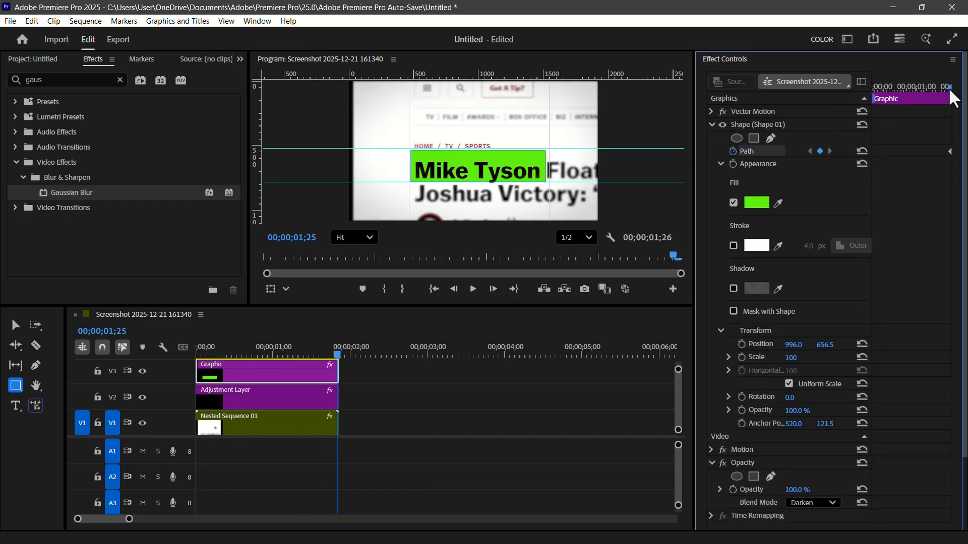
key(Home)
key(v)
drag(546, 165, 410, 168)
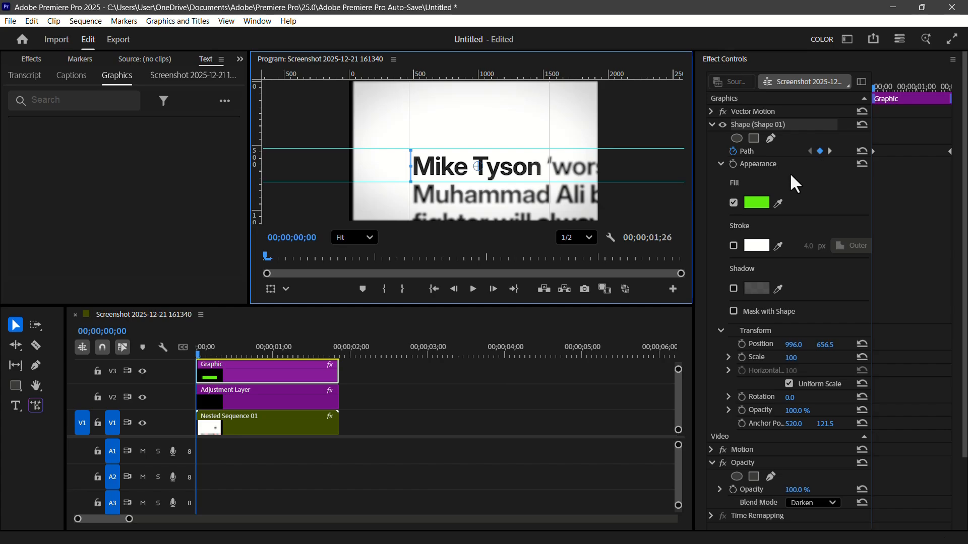
Apply Roughen Edges to the highlight graphic with Border set to 10 and preview the animation.
click(36, 59)
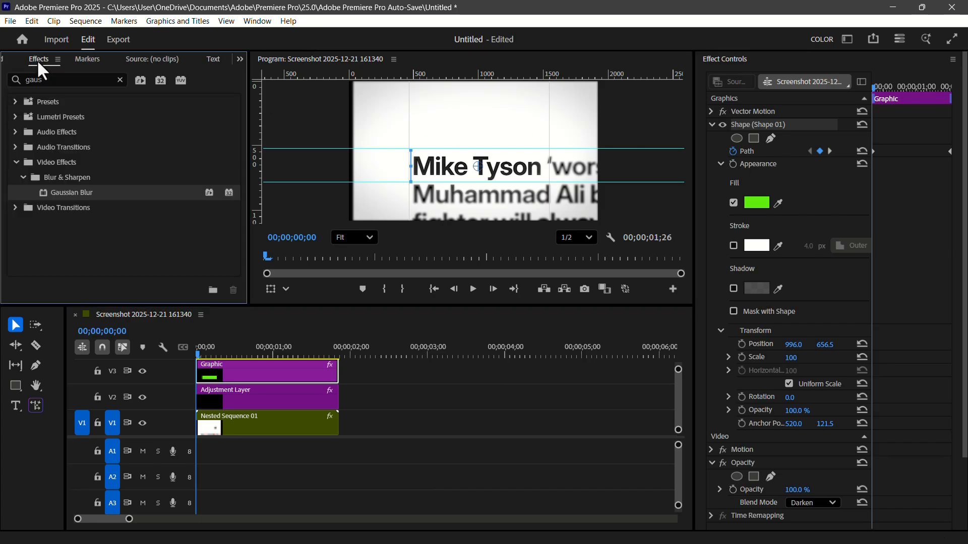
click(79, 79)
text(rough)
drag(77, 191, 248, 376)
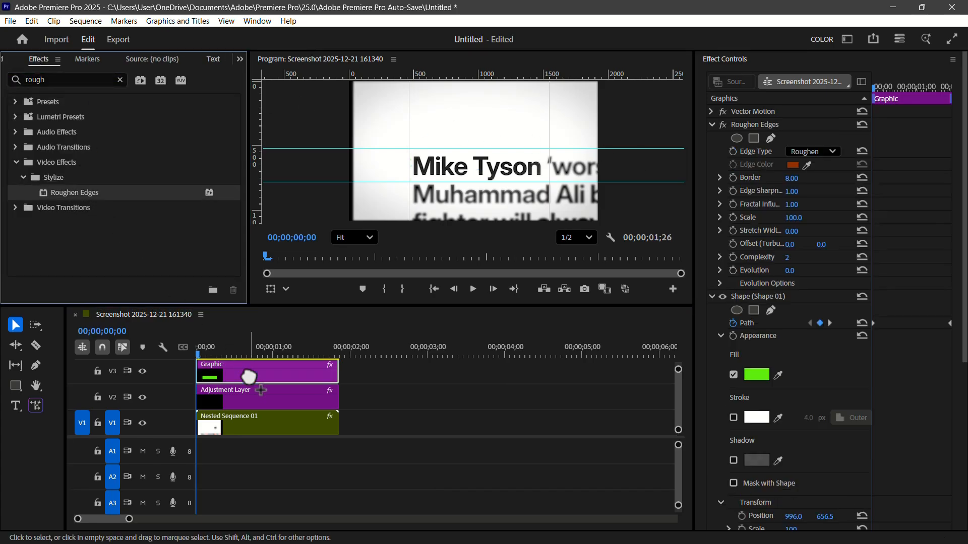
drag(792, 178, 836, 186)
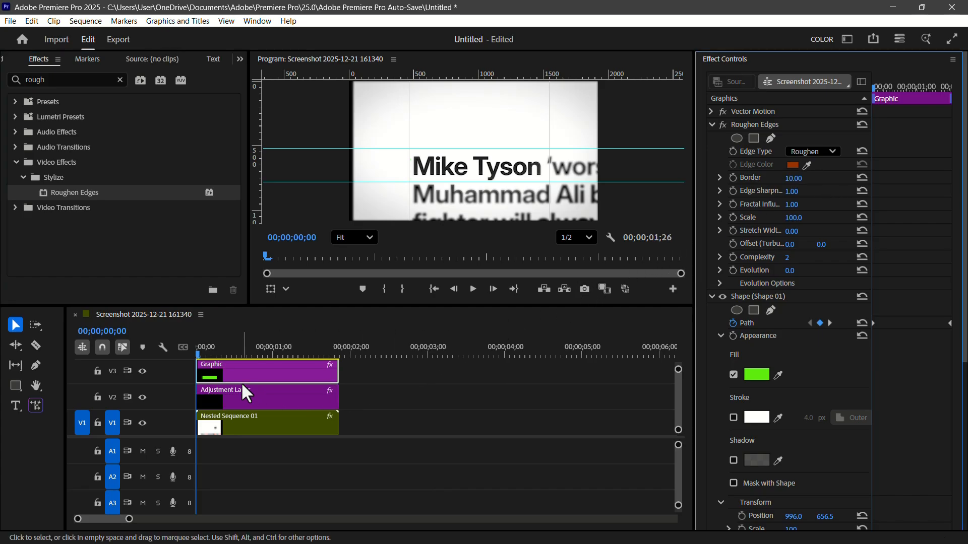
key(space)
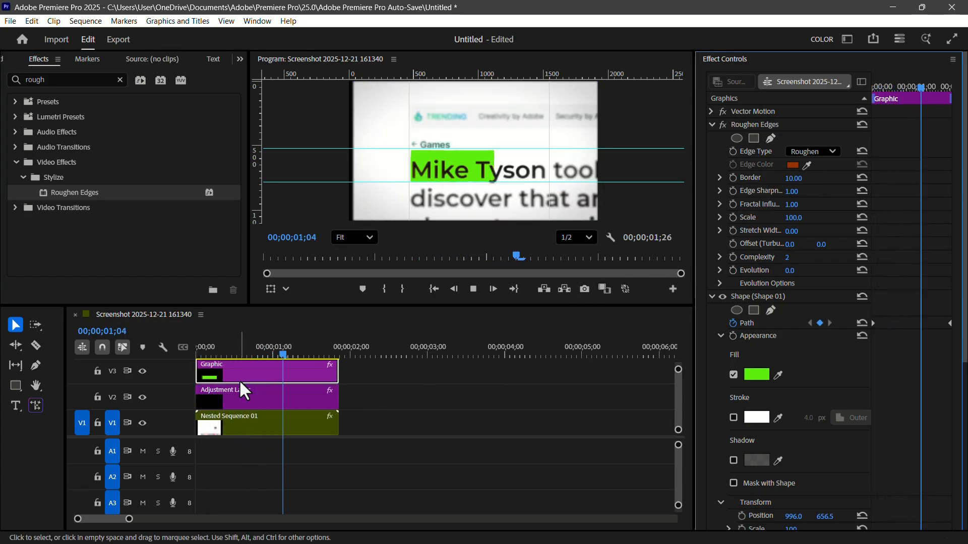
Place camera-shutter.mp3 on audio track A1 at the start of the sequence and play it with the headlines.
key(Home)
key(shift+1)
click(98, 259)
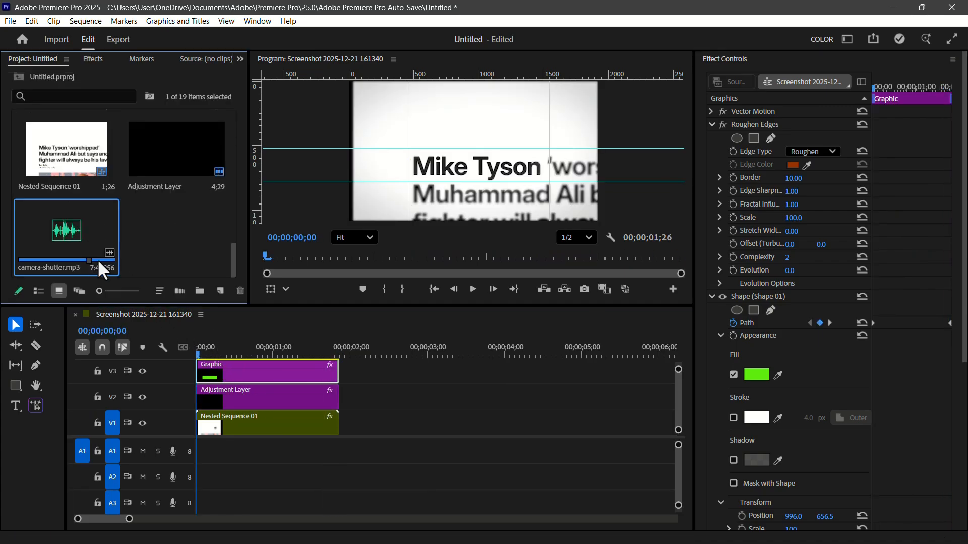
drag(90, 249, 209, 460)
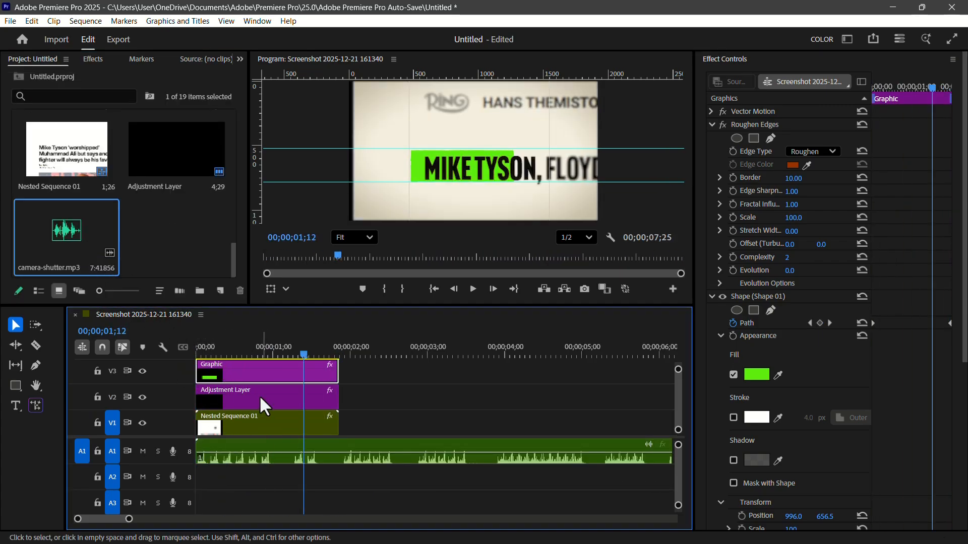
click(283, 469)
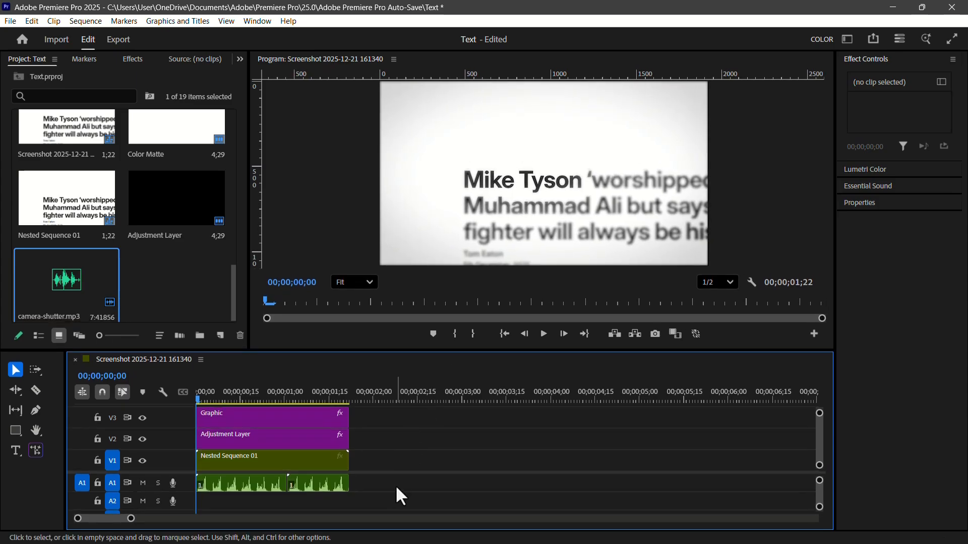
Nest the graphic, adjustment layer, nested headline clip and shutter audio clips together into a single sequence.
drag(375, 486, 225, 413)
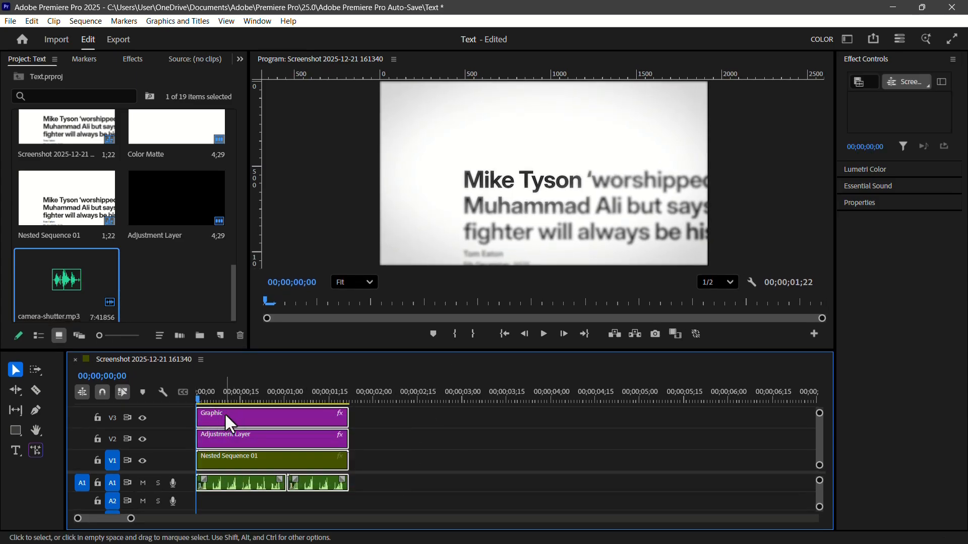
right_click(225, 413)
click(260, 314)
click(494, 290)
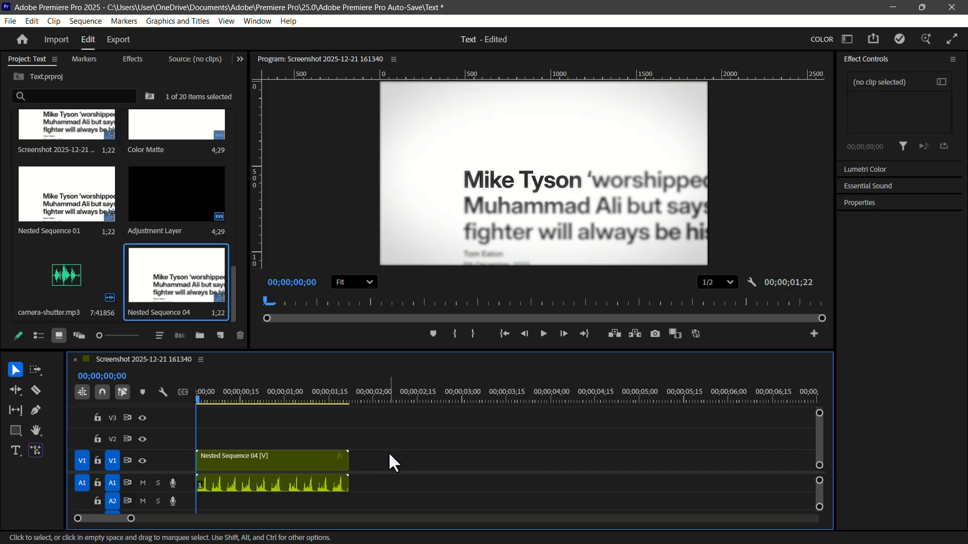
Find the Basic 3D effect and apply it to the new nested clip.
click(131, 59)
click(66, 80)
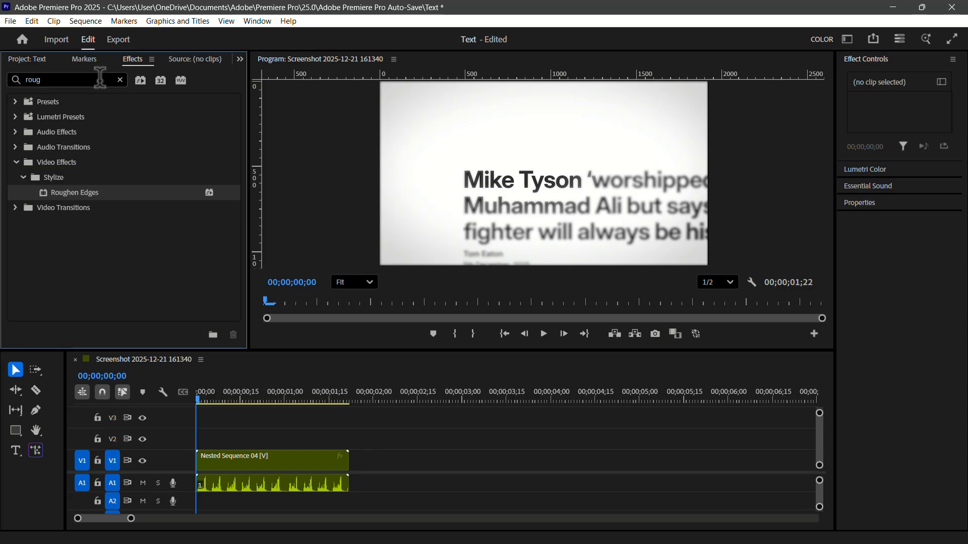
text(basic 3d)
drag(73, 192, 295, 456)
Set the nested clip's Basic 3D Swivel to 24° and Tilt to -10°, and its Motion Scale to 142.
drag(802, 217, 671, 221)
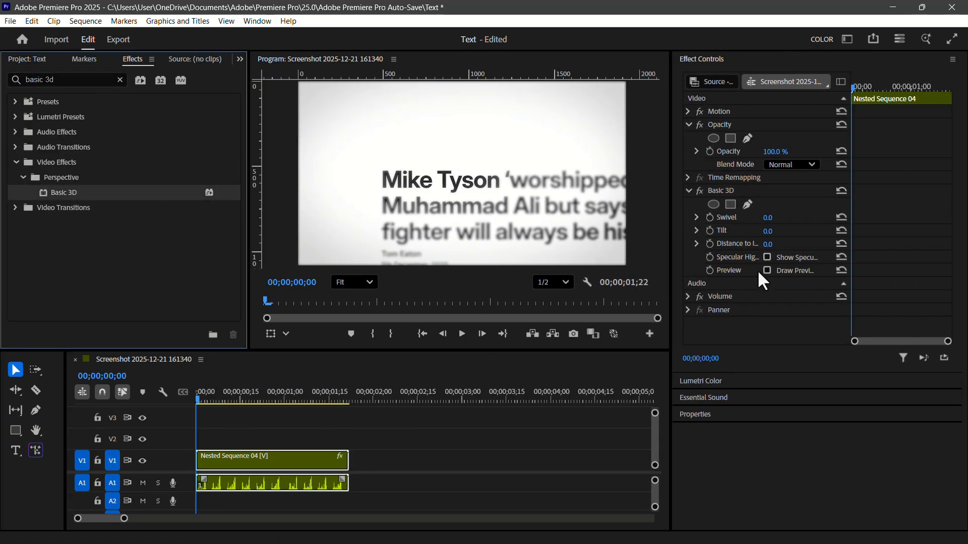
mouse_move(767, 218)
mouse_down()
mouse_move(797, 217)
mouse_move(756, 231)
mouse_up()
click(688, 112)
drag(771, 138, 792, 138)
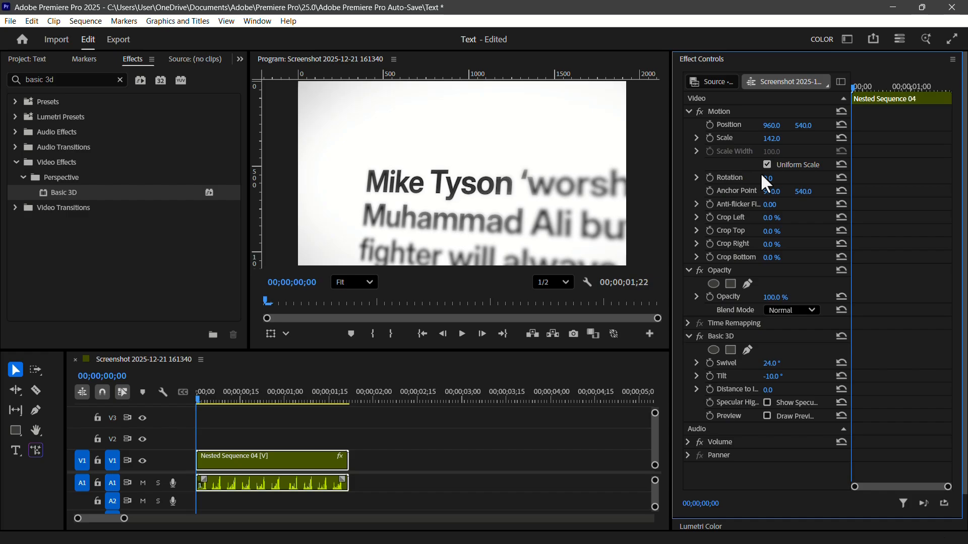
Keyframe Basic 3D Swivel and Tilt at the start, and set Swivel to -27° and Tilt to 2° at 00;00;01;21.
click(709, 363)
click(709, 375)
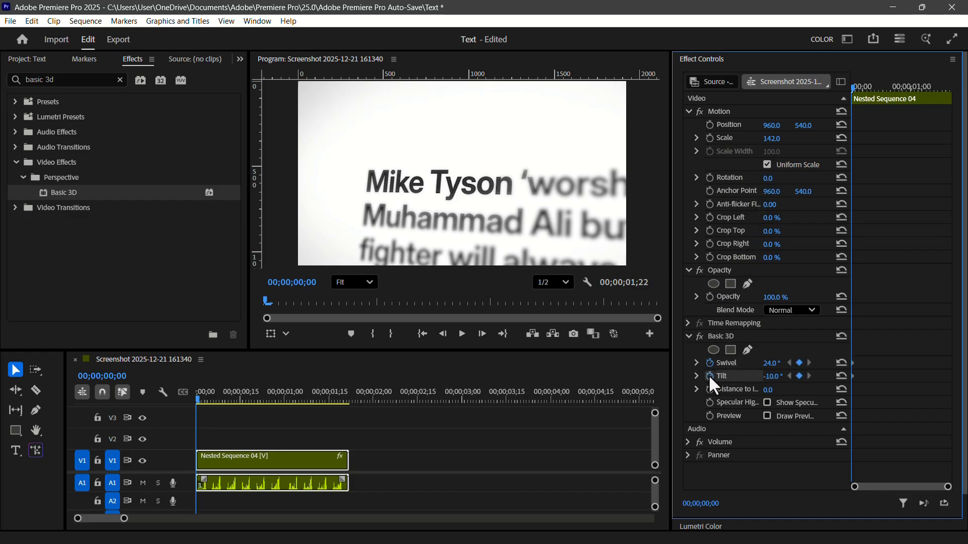
drag(854, 87, 950, 86)
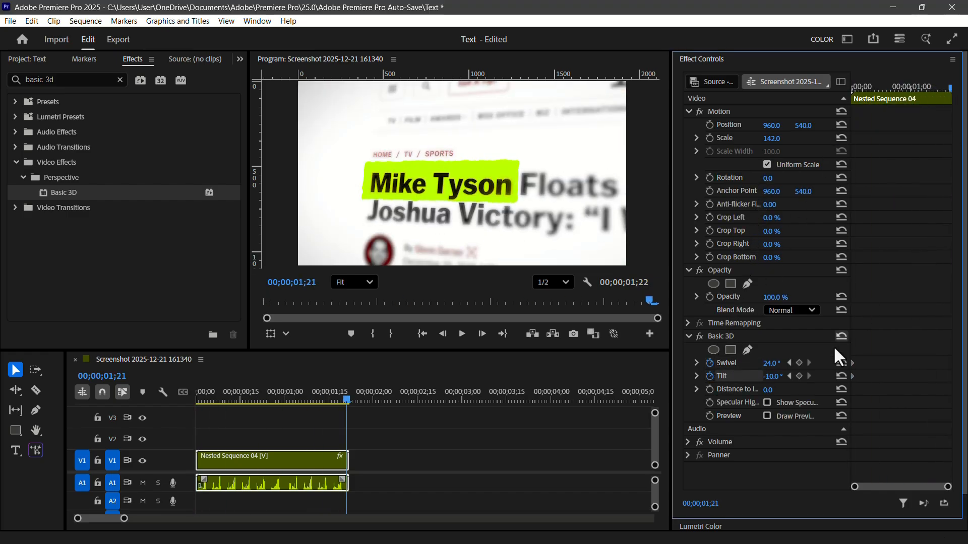
mouse_move(771, 363)
mouse_down()
mouse_move(758, 363)
mouse_move(775, 376)
mouse_up()
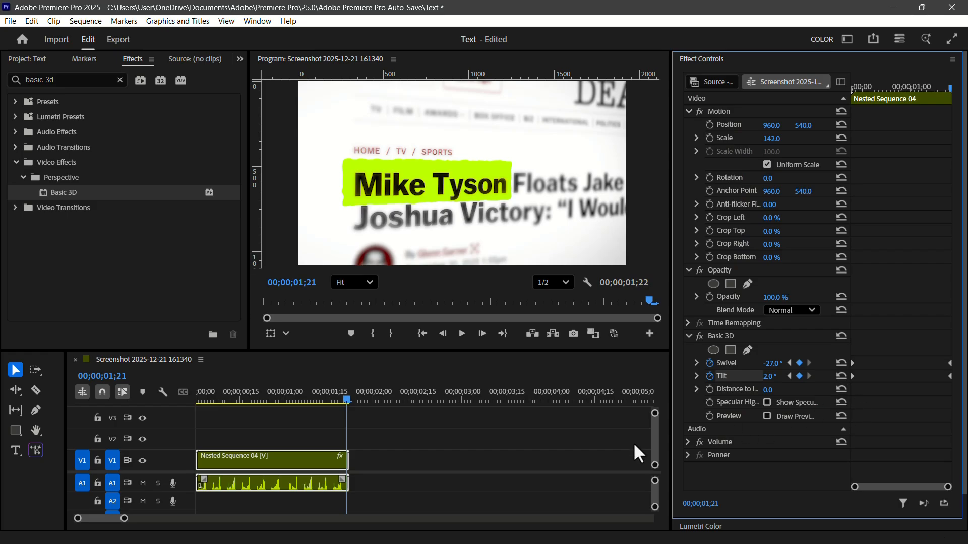